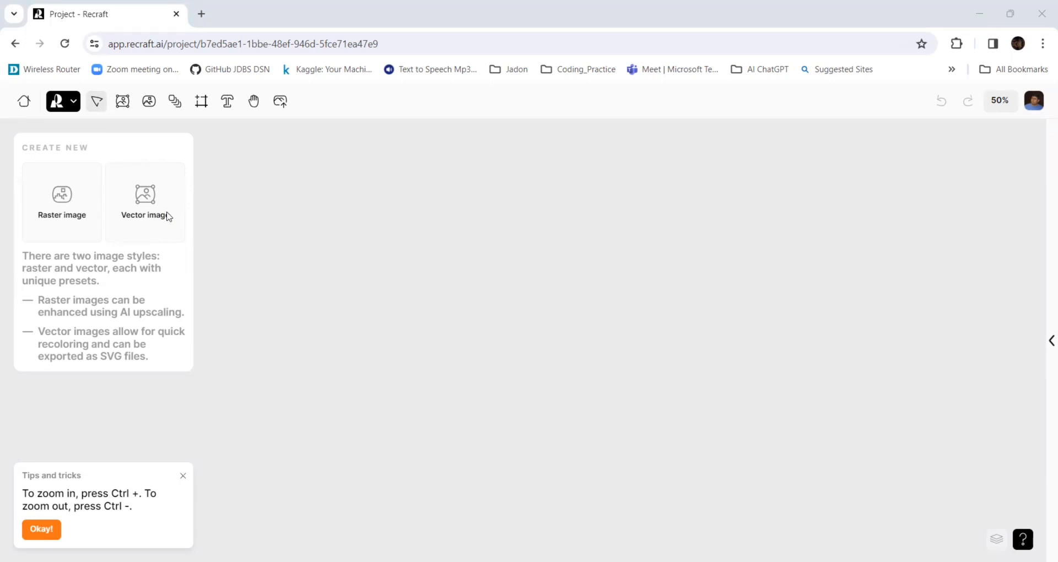
Step: Create a new raster image and set its style to Plastic 3D
click(73, 205)
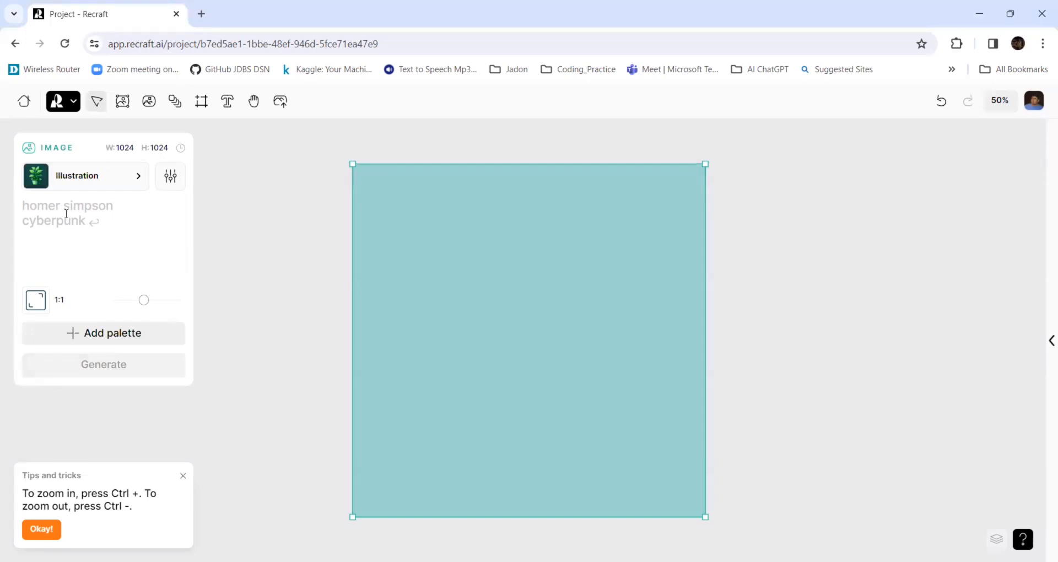
click(132, 181)
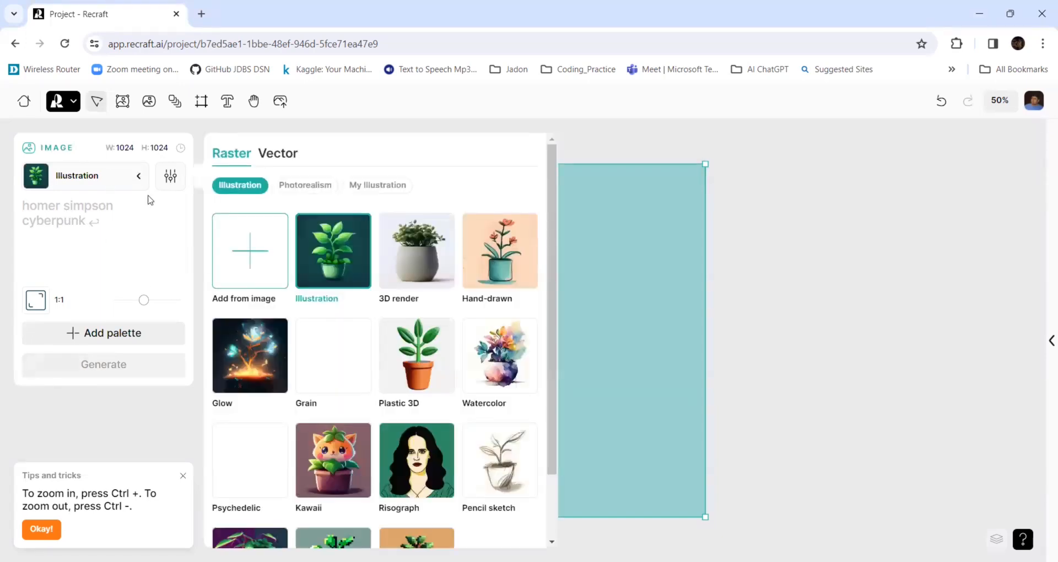
scroll(477, 329, down, 2)
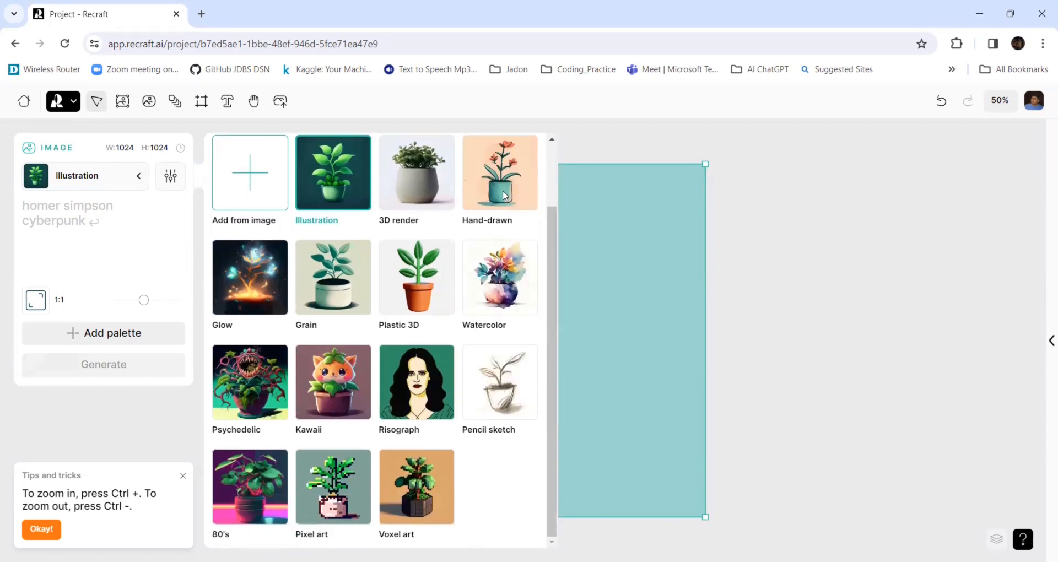
click(420, 270)
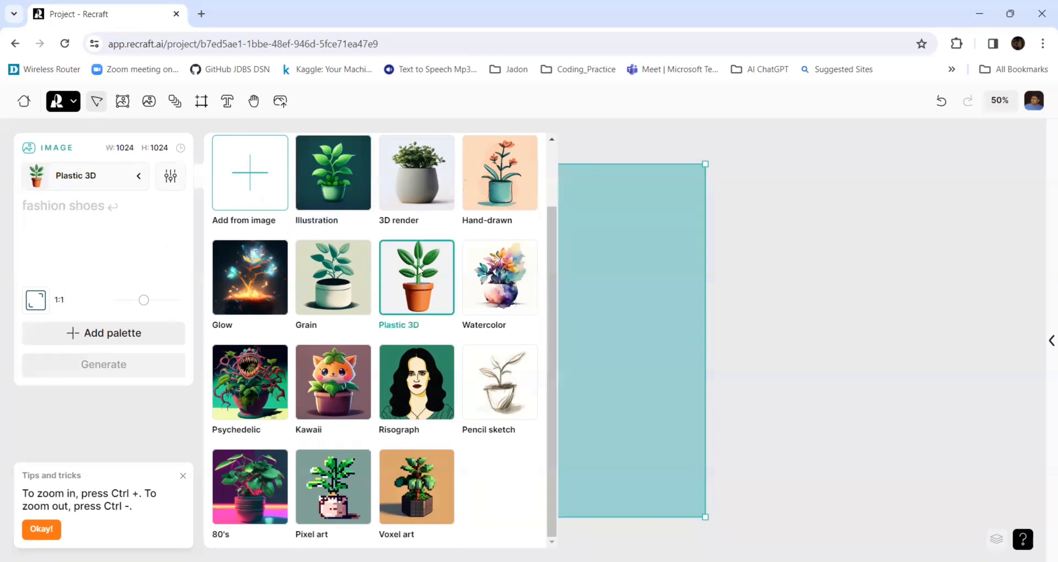
click(104, 206)
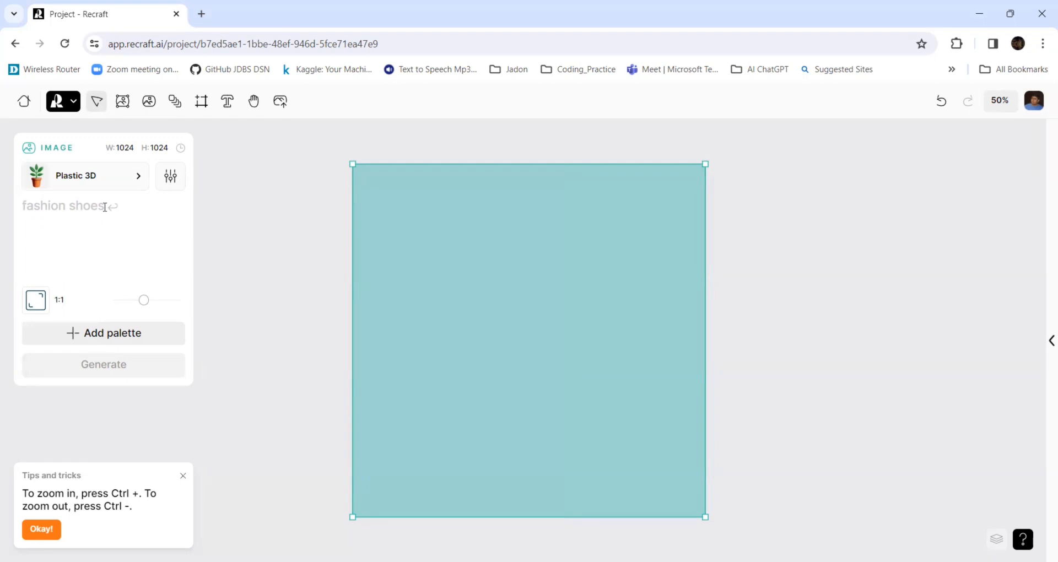
text(Horse r)
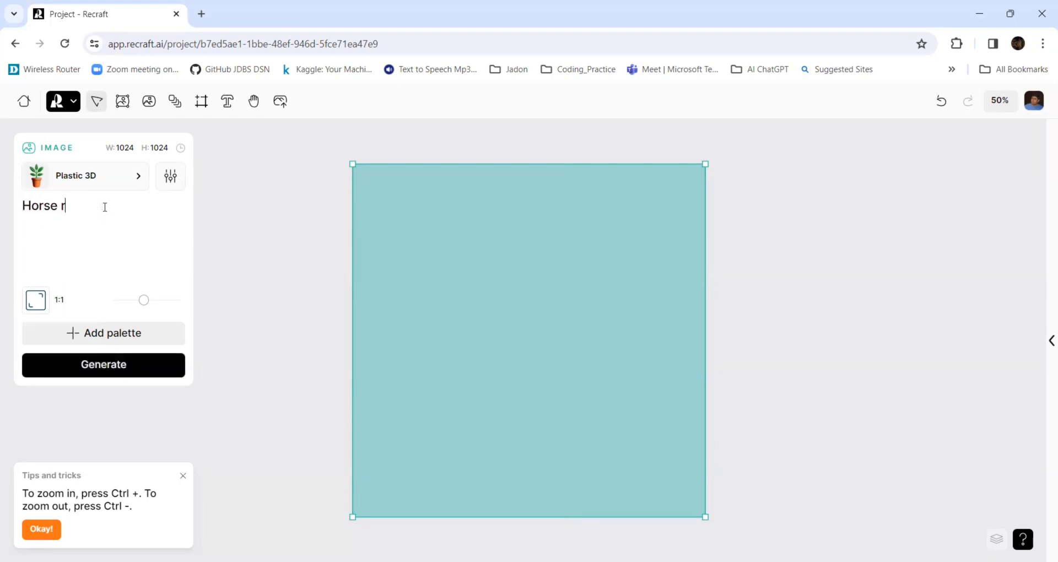
text(unn)
key(BackSpace)
key(BackSpace)
key(BackSpace)
key(BackSpace)
key(BackSpace)
key(BackSpace)
key(BackSpace)
key(BackSpace)
key(BackSpace)
Step: Generate the image from the prompt "white horse running along side the river" and show its second variant
text(whi)
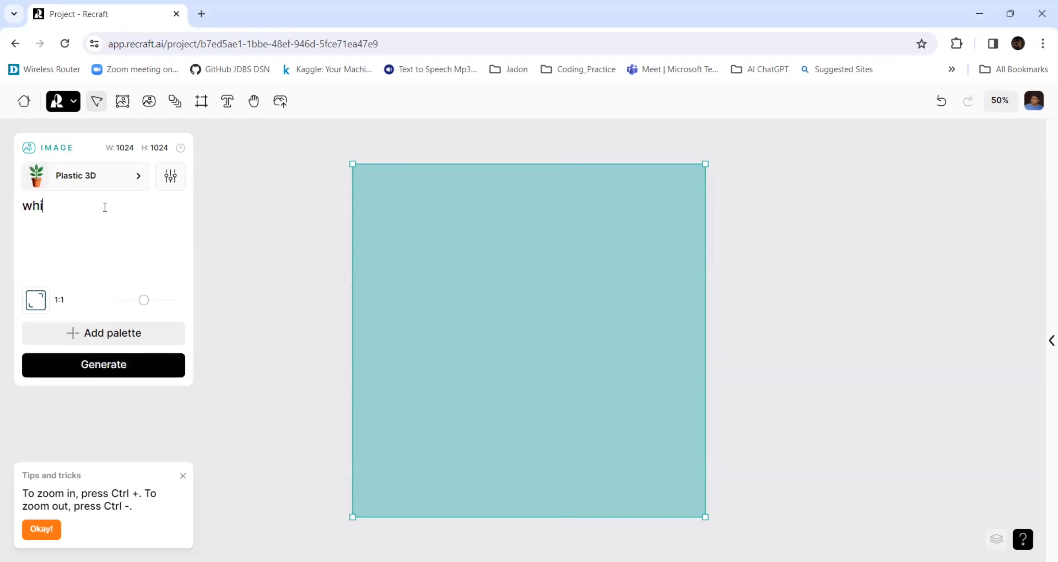
text(te horse running along)
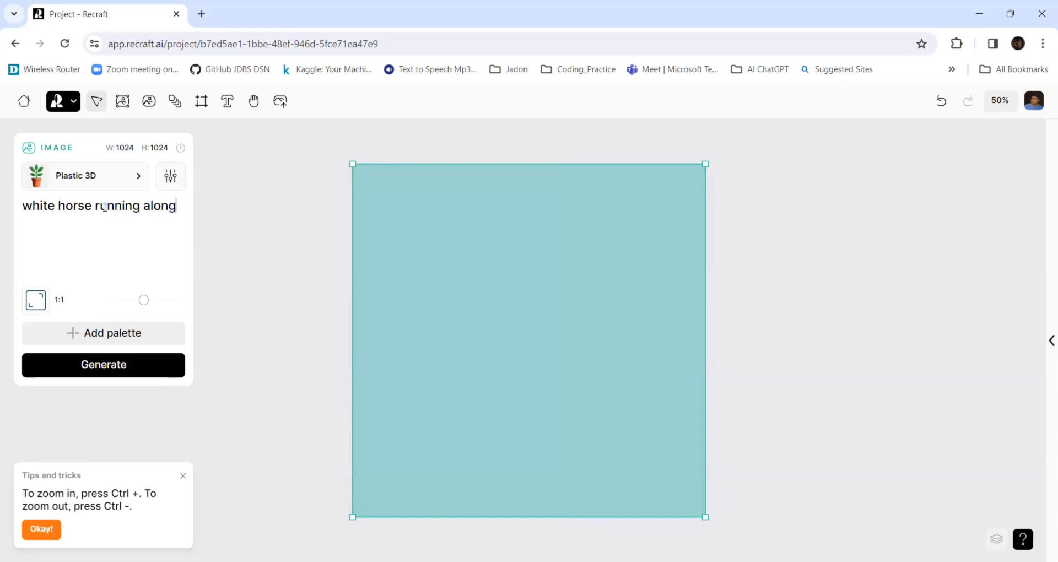
text( side the river)
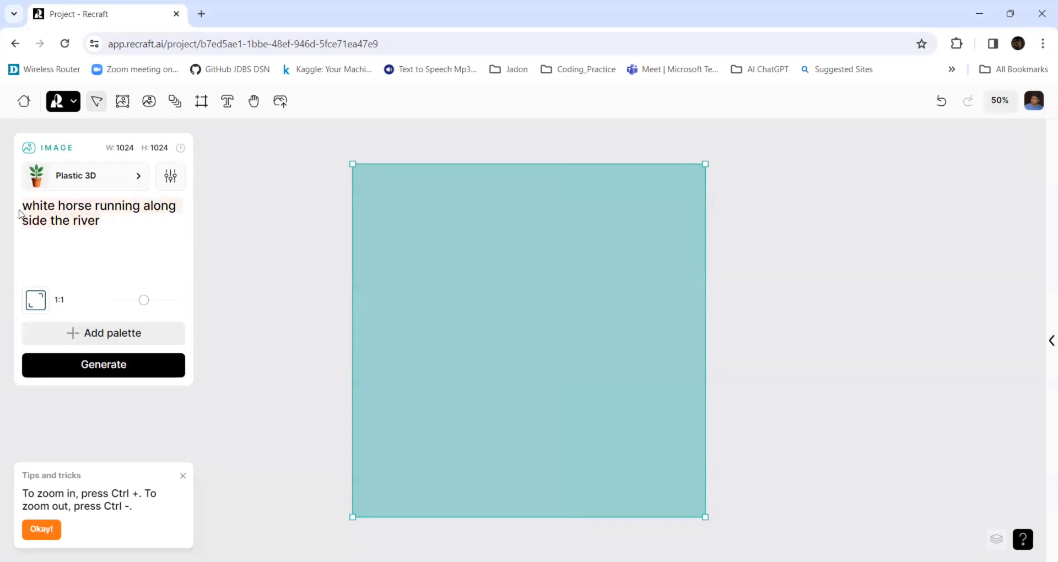
click(97, 366)
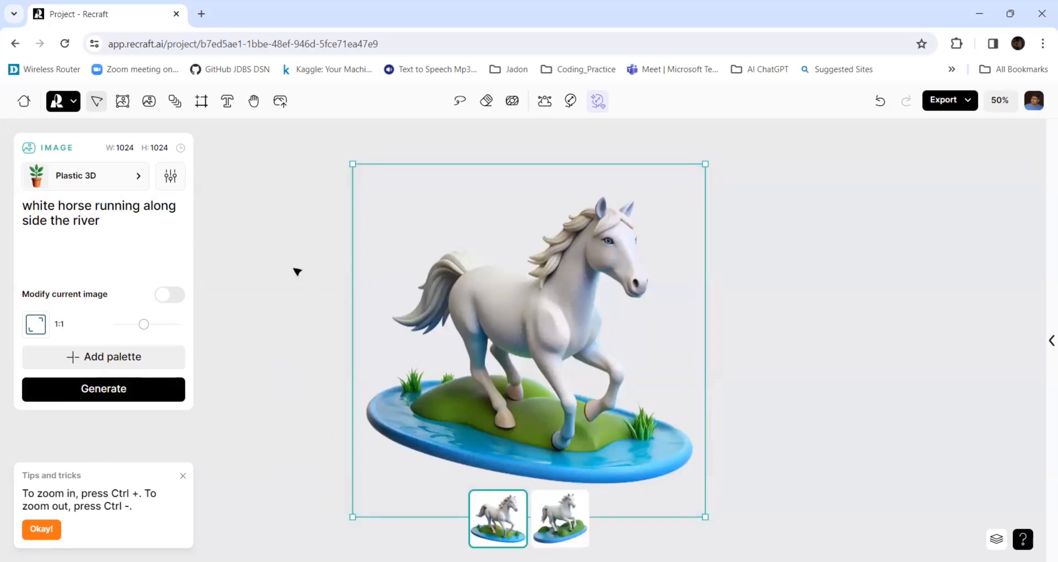
click(554, 519)
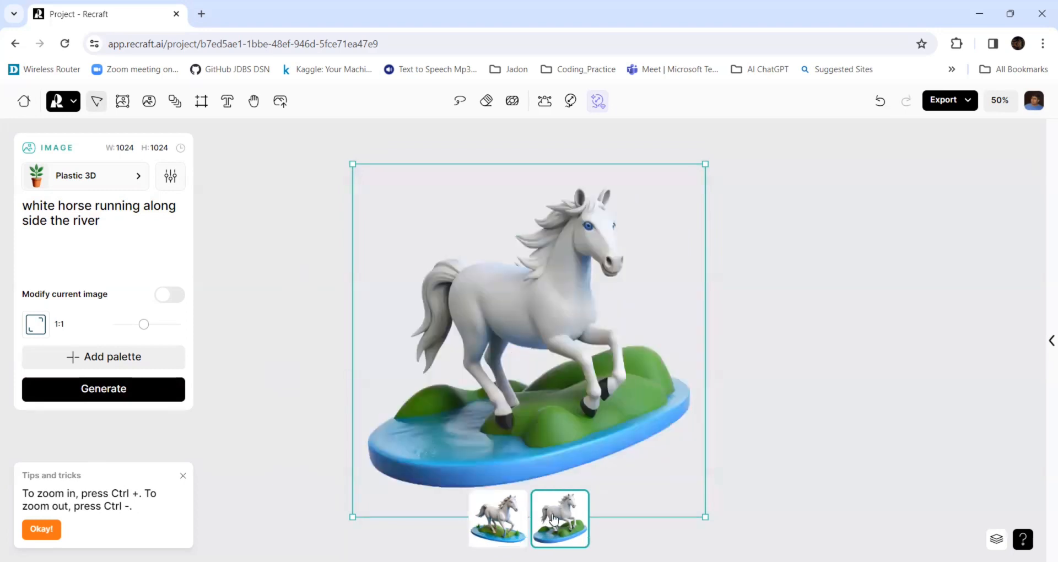
Step: Regenerate the horse image in the Pixel art style, compare both variants and keep the first one
click(139, 177)
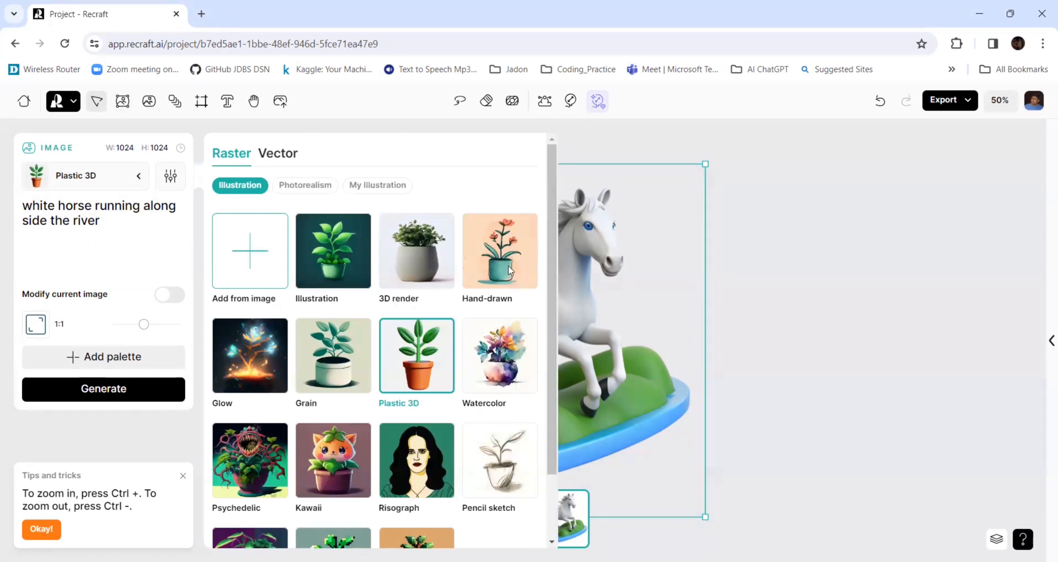
scroll(493, 332, down, 2)
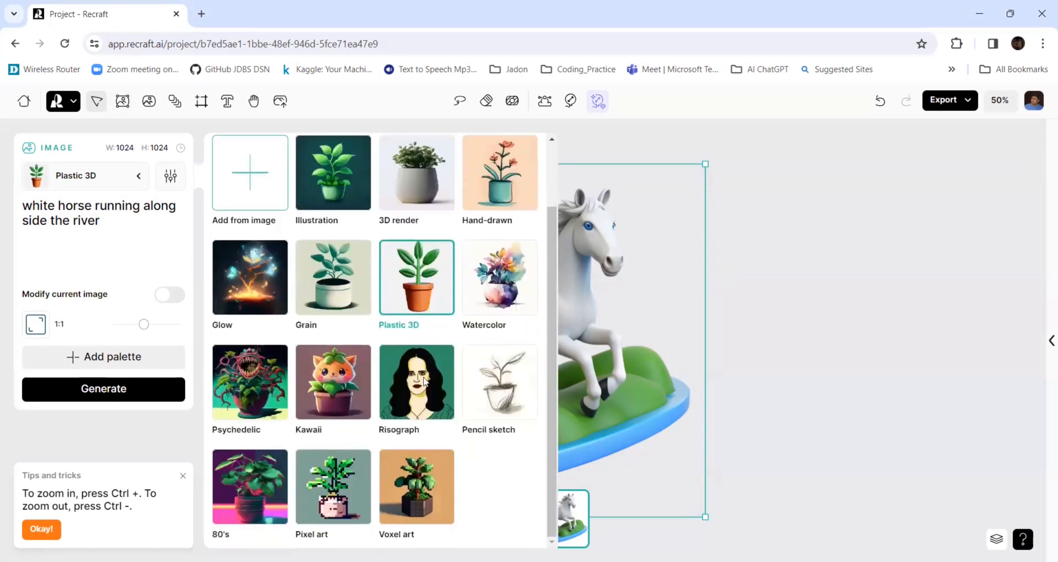
click(340, 477)
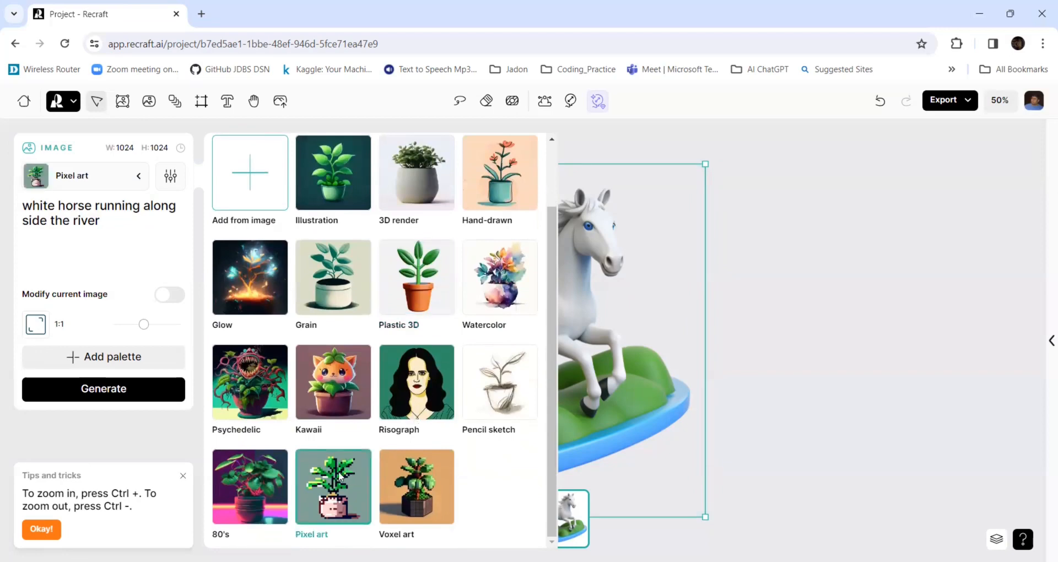
click(110, 397)
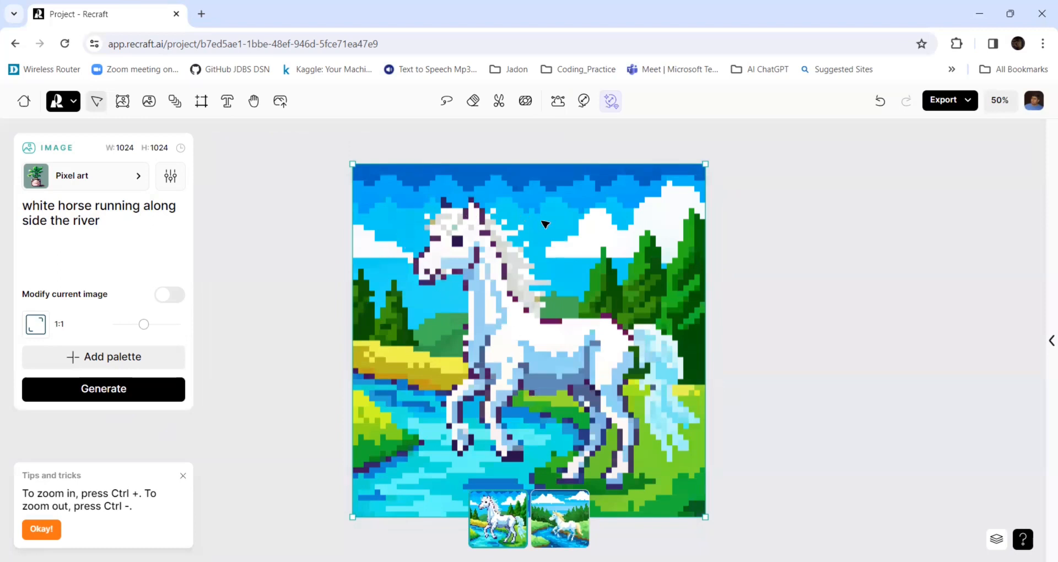
click(564, 524)
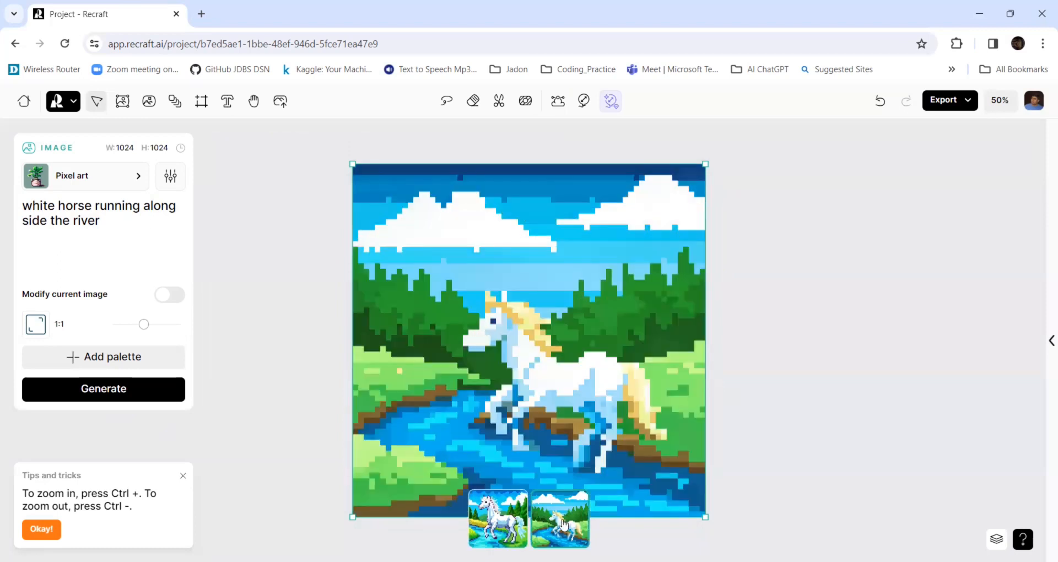
click(504, 525)
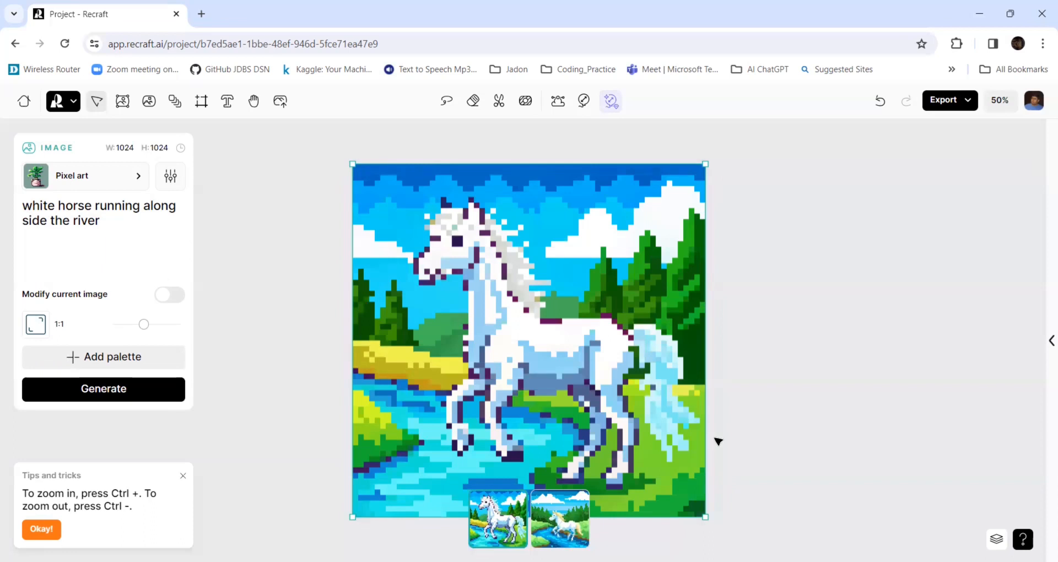
Step: Deselect the horse image and create a new vector image in the Line art style
click(168, 177)
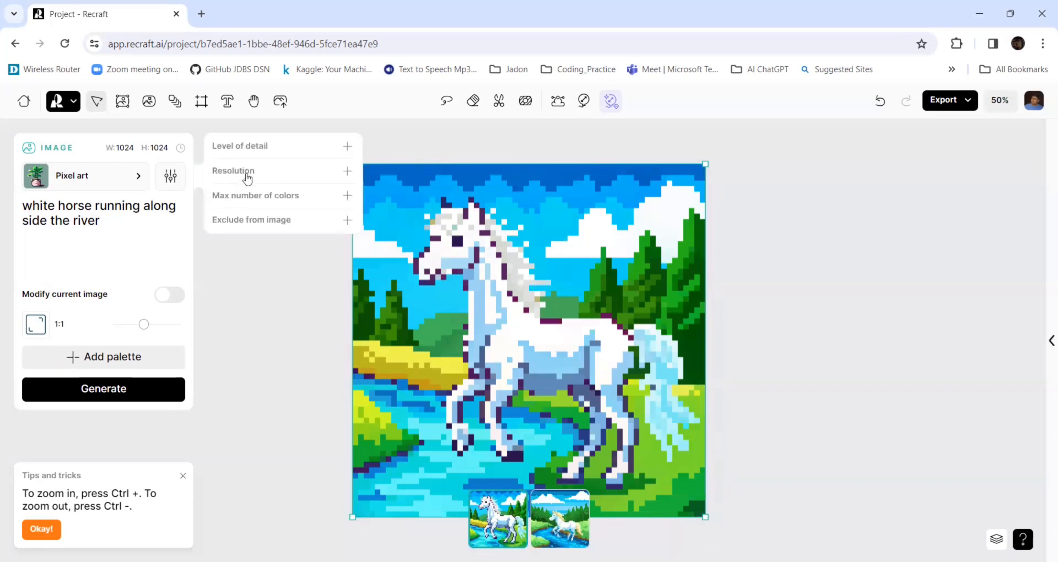
click(242, 288)
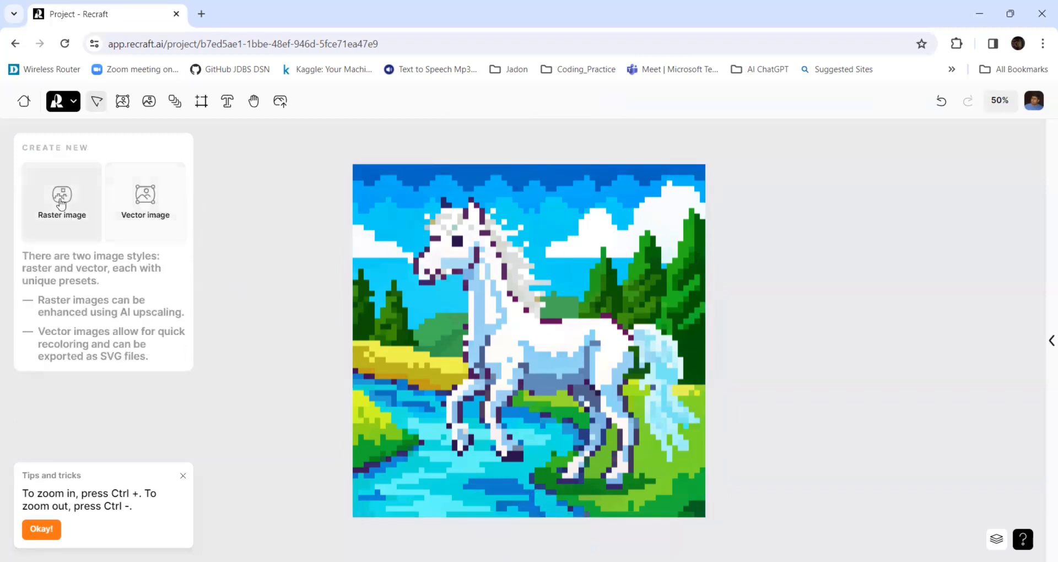
click(138, 210)
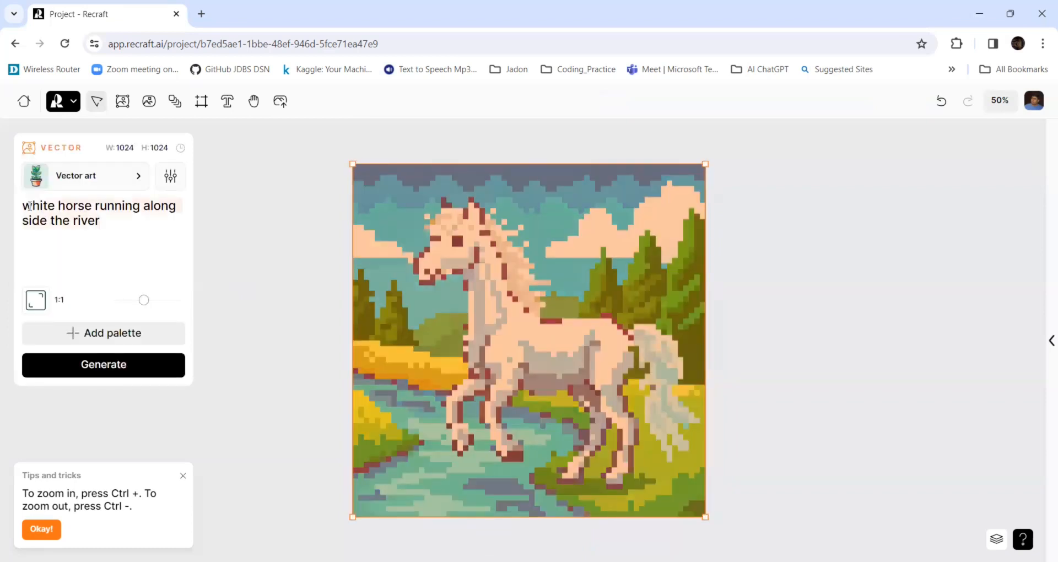
click(140, 180)
click(394, 257)
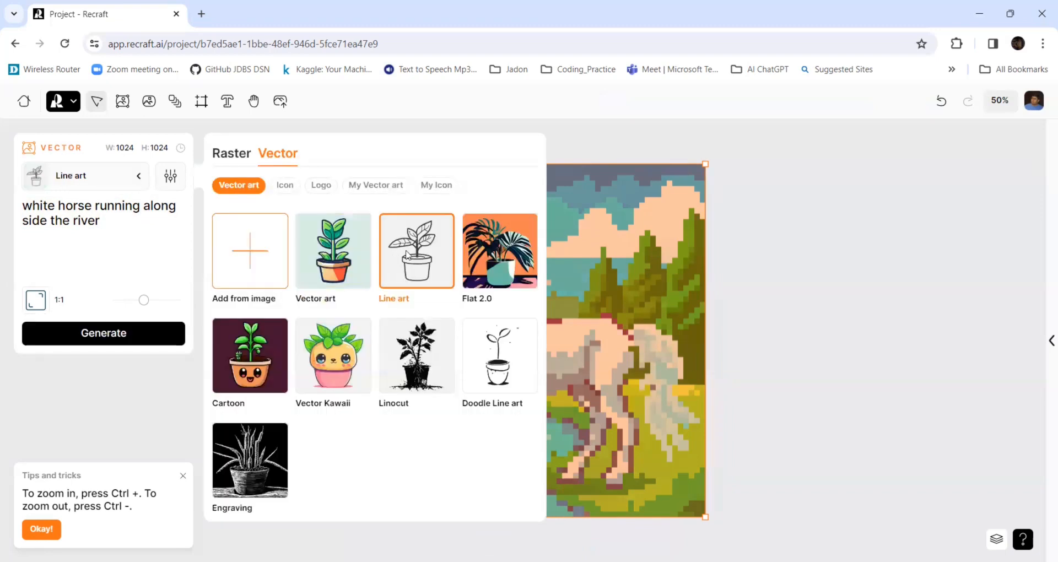
Step: Replace the prompt with "Abraham Lincoln", generate the line art, compare both variants and keep the first one
click(110, 220)
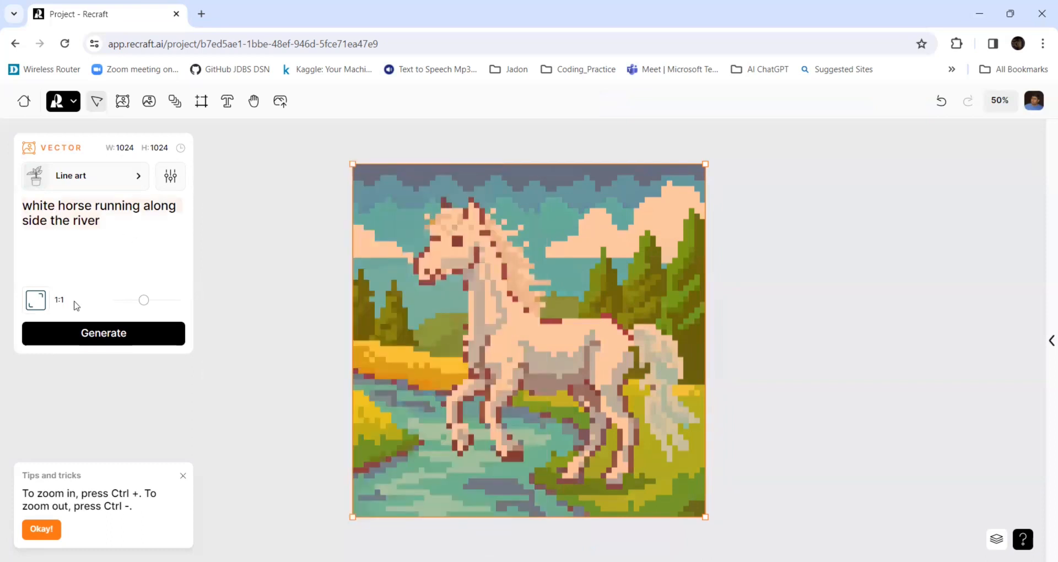
key(BackSpace)
text(Abr)
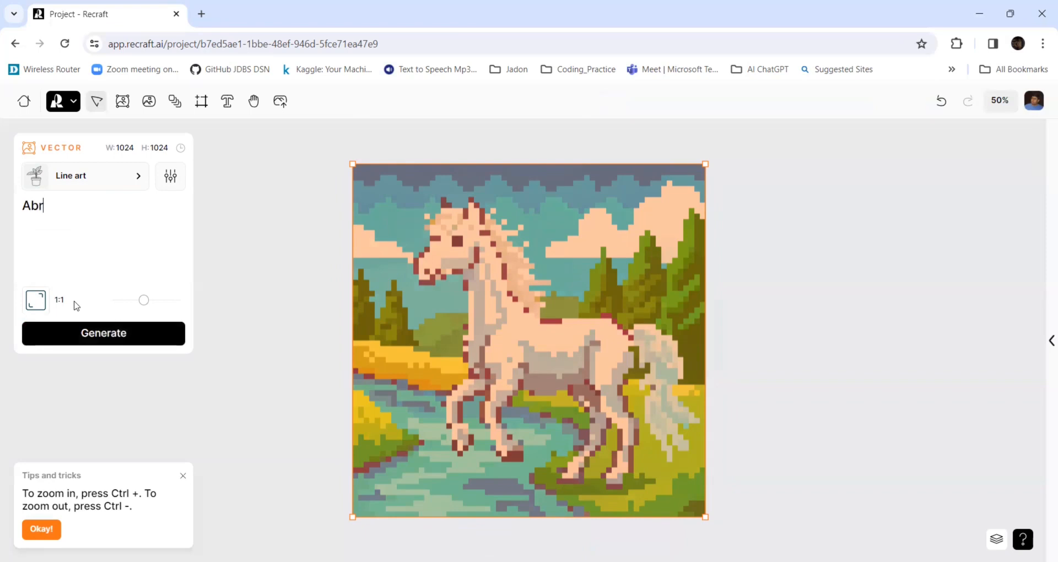
text(aham Lincol=)
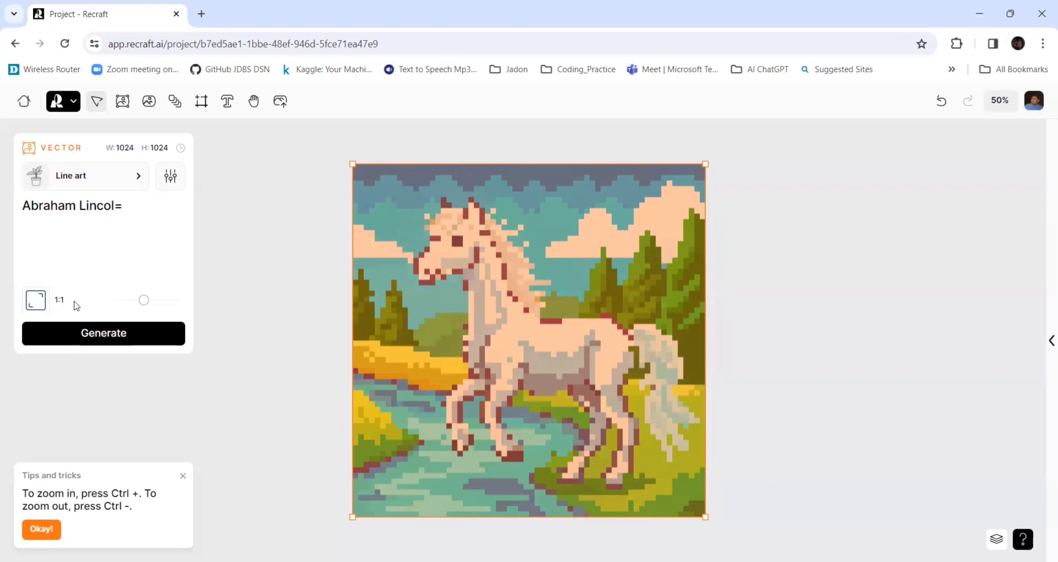
key(BackSpace)
text(n)
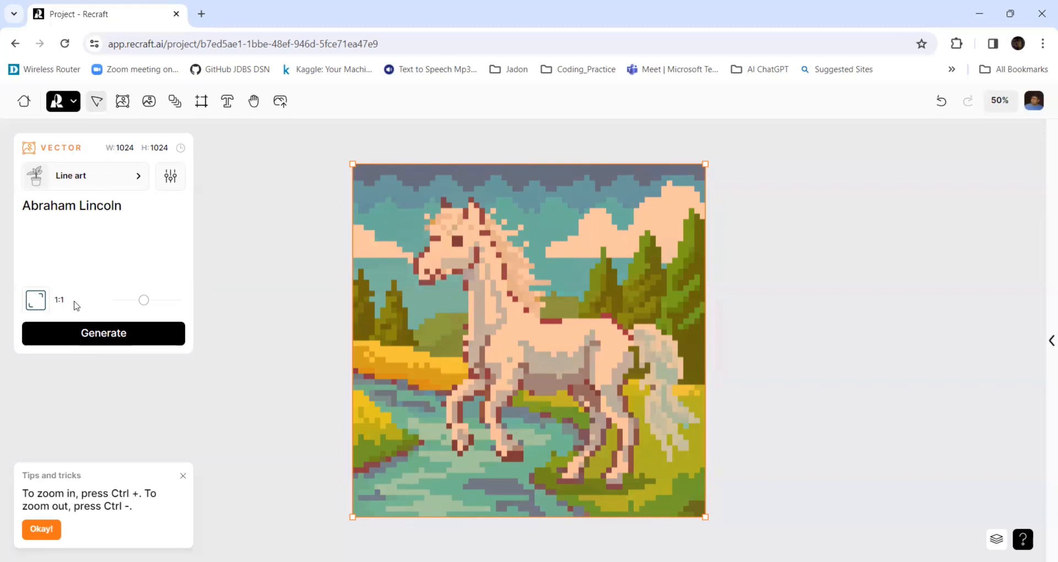
click(94, 339)
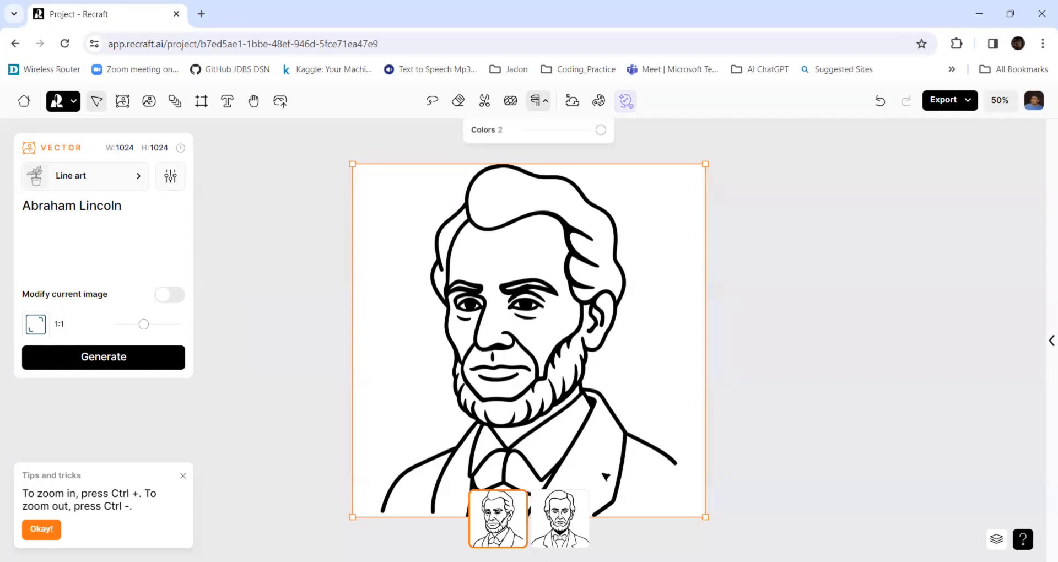
click(559, 517)
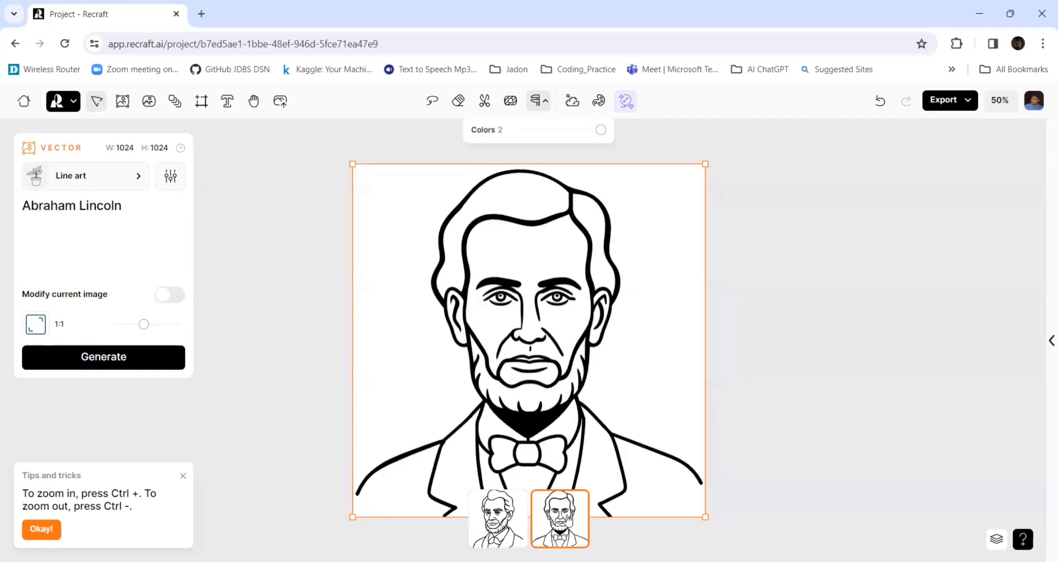
click(504, 517)
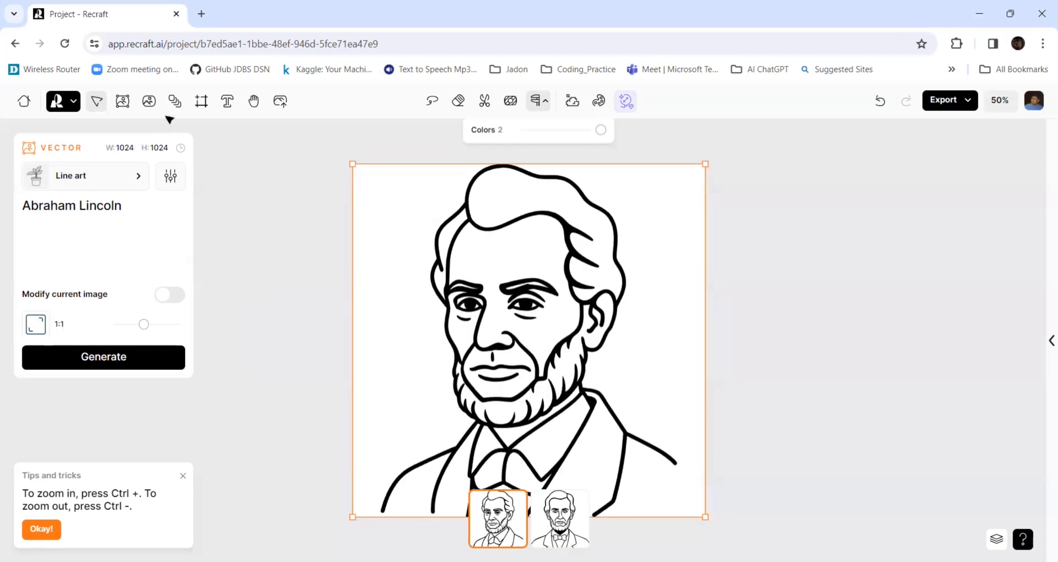
Step: Add the text "Abraham" beside the hair near the upper part of the portrait
click(227, 101)
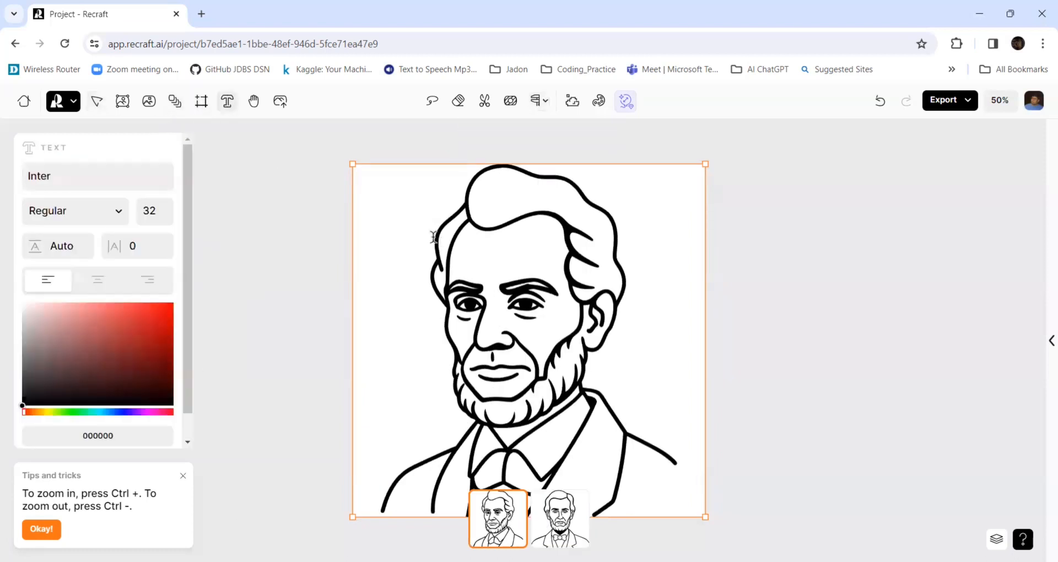
click(419, 208)
text(xcv)
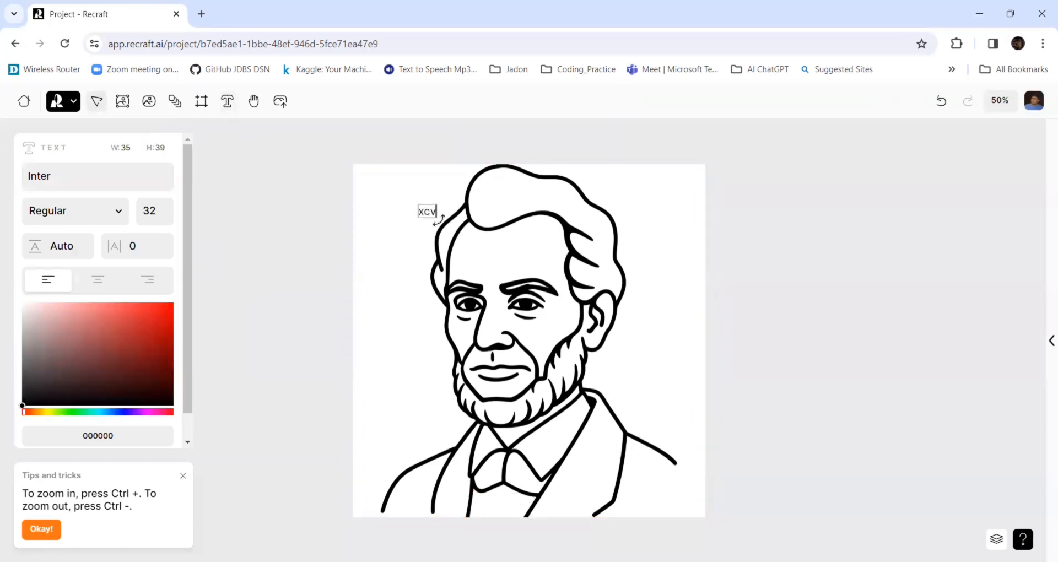
key(BackSpace)
key(BackSpace)
text(Abraham)
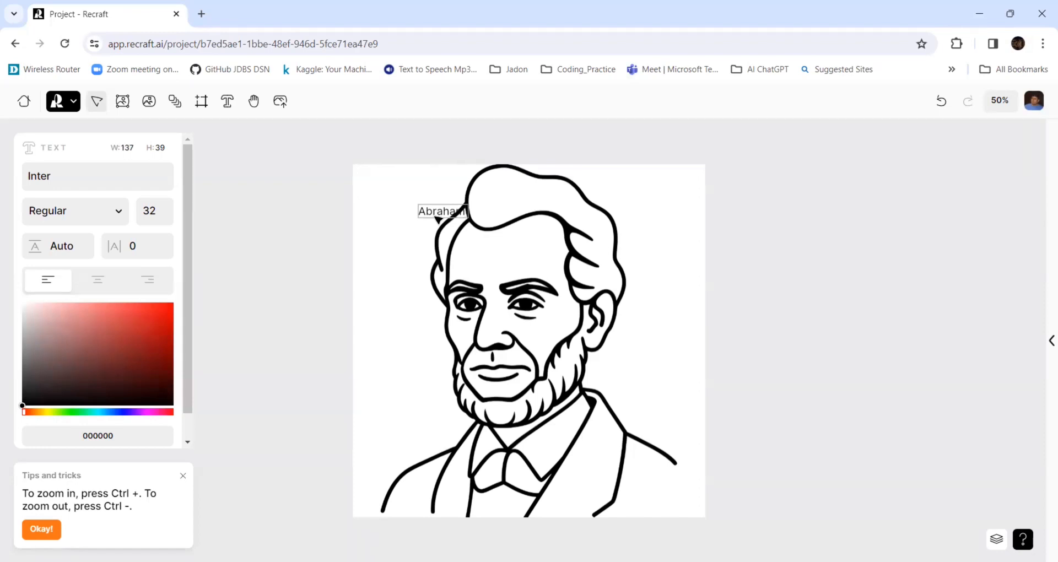
Step: Insert "Lincoln" into the "Abraham" text on the portrait
drag(433, 211, 414, 219)
double_click(439, 212)
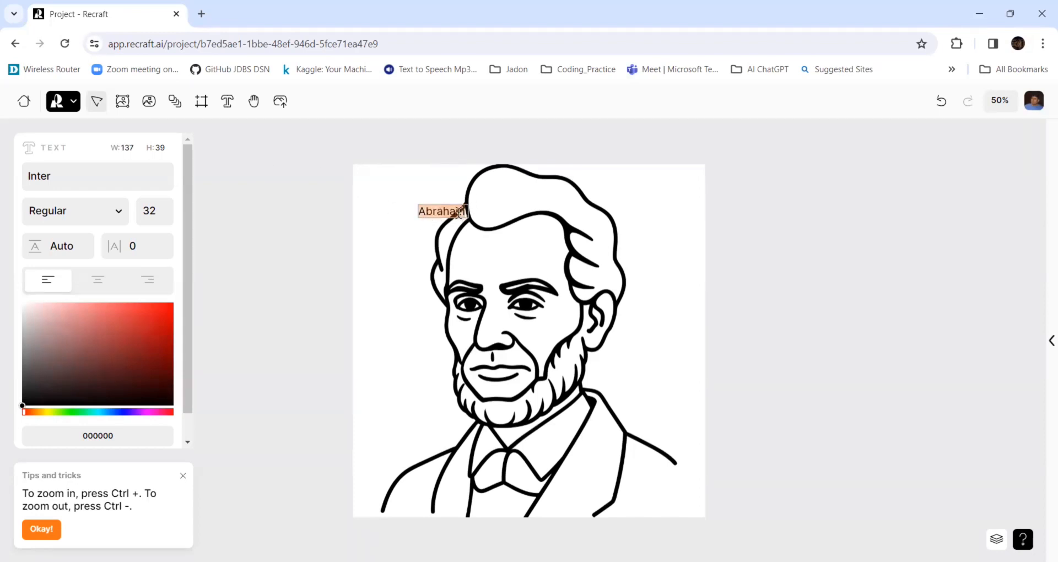
click(459, 212)
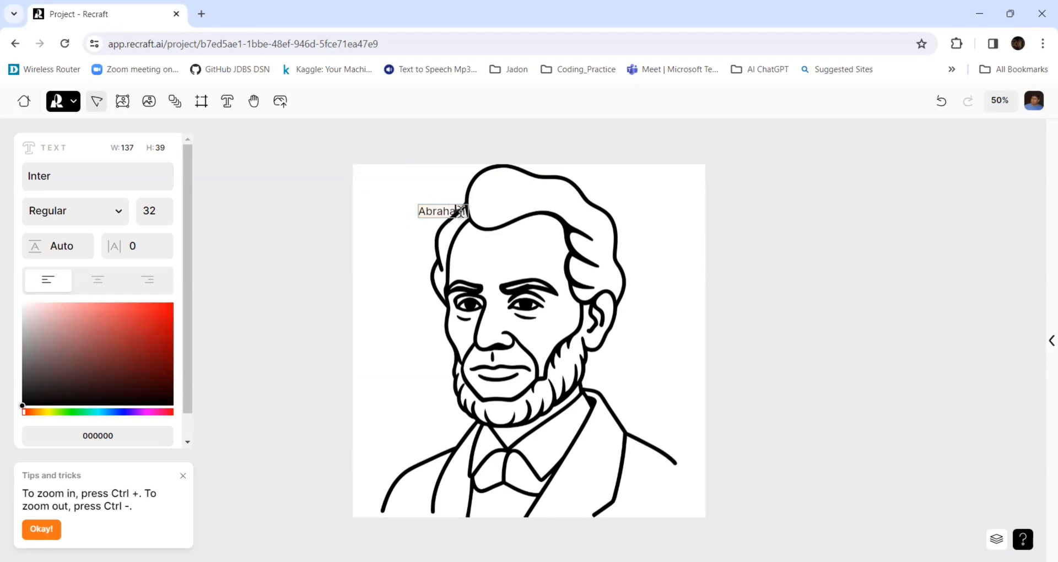
double_click(444, 211)
click(443, 211)
text(Linco)
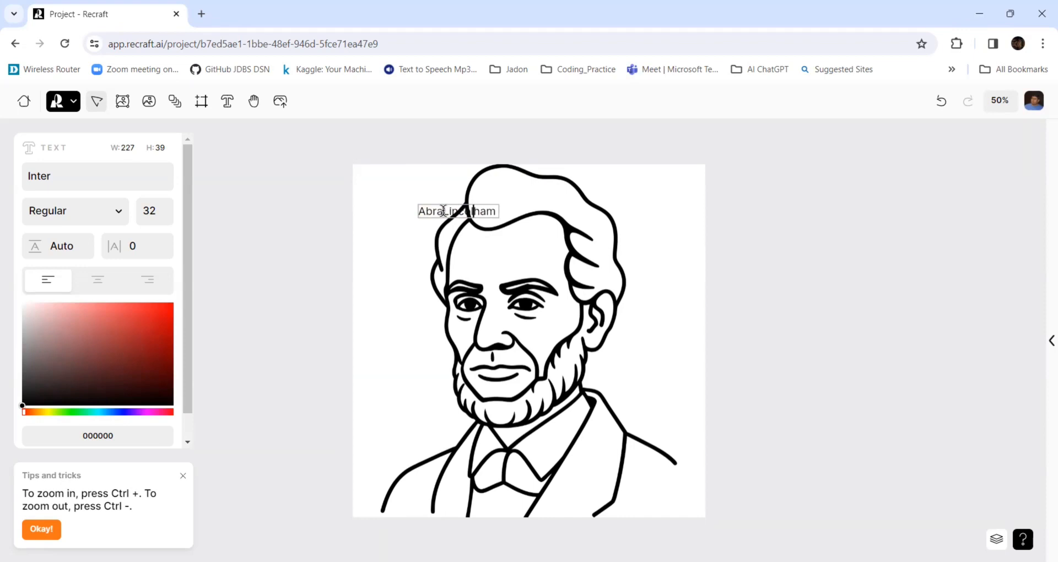
text(n)
click(501, 211)
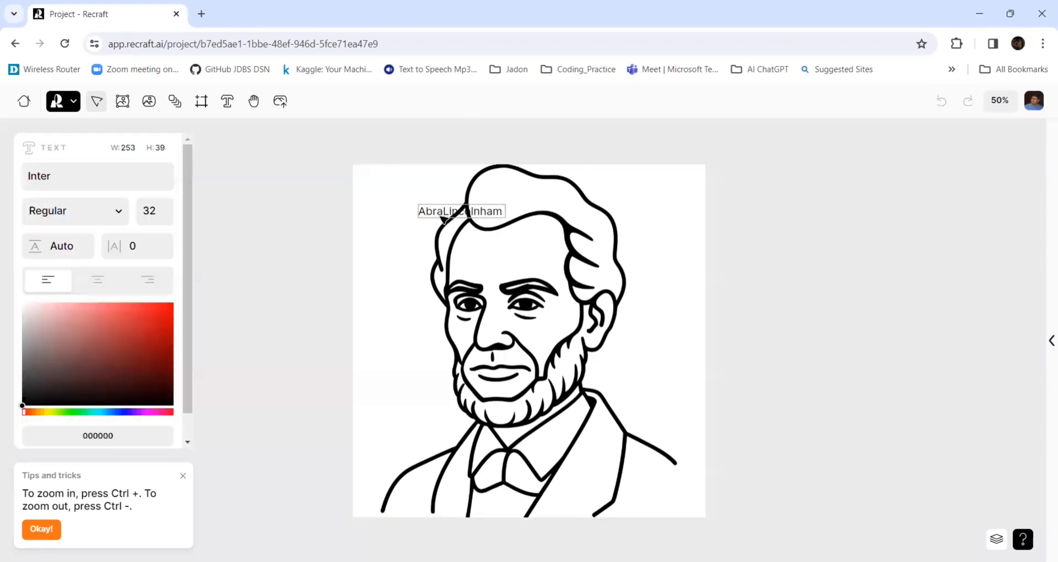
Step: Move the text beside the beard near the portrait's lower left and correct it to read "Abraham Lincoln"
drag(444, 219, 407, 417)
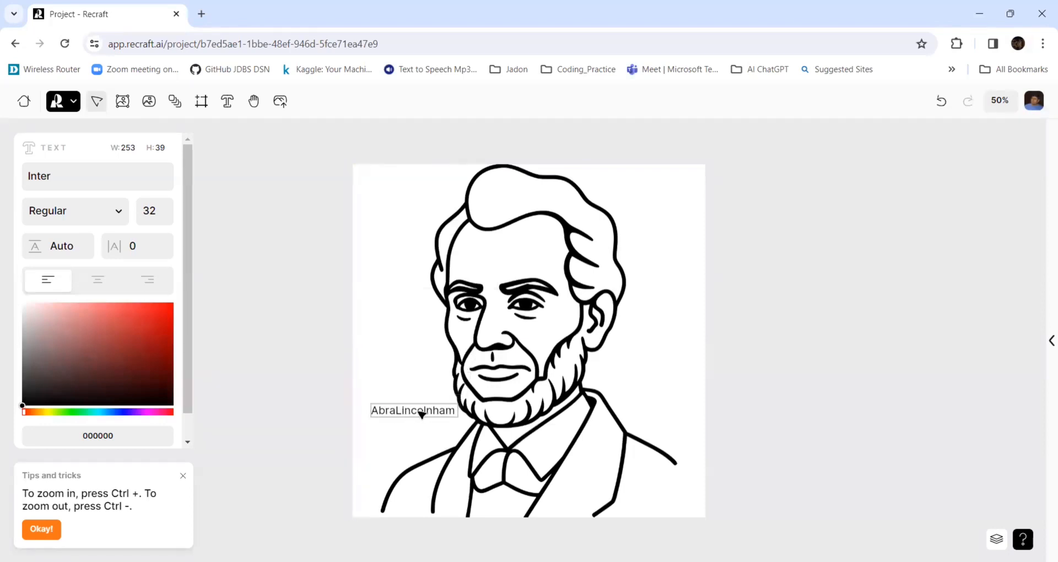
double_click(421, 413)
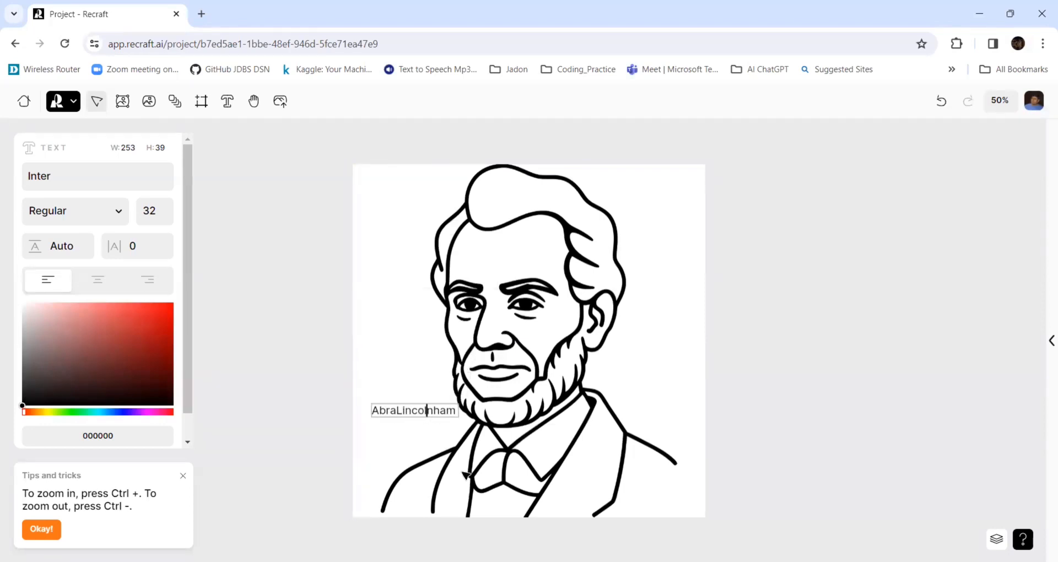
key(BackSpace)
key(BackSpace)
key(BackSpace)
key(BackSpace)
key(BackSpace)
key(BackSpace)
key(BackSpace)
key(BackSpace)
key(BackSpace)
key(BackSpace)
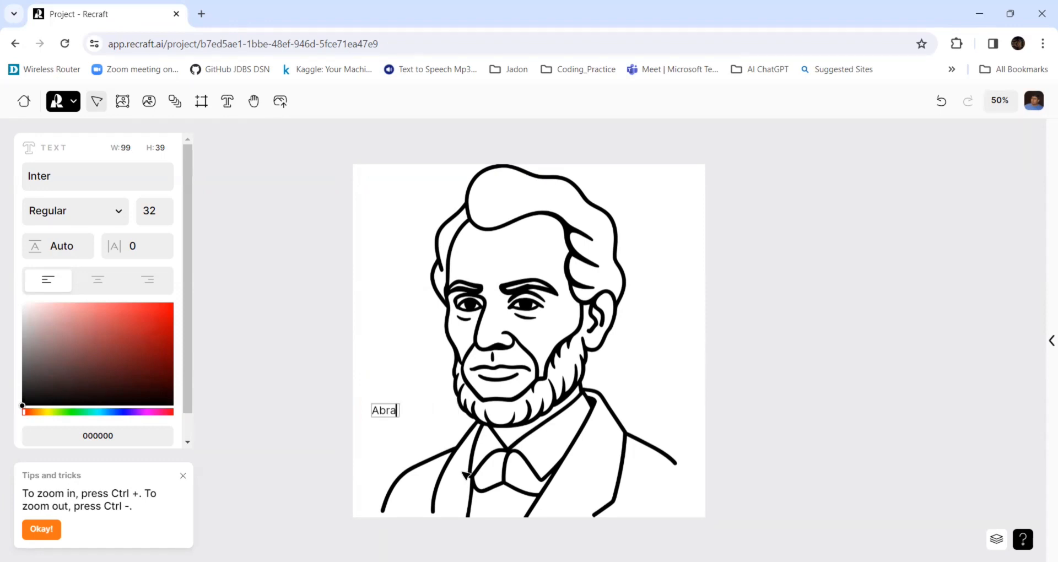
text(ham Linco)
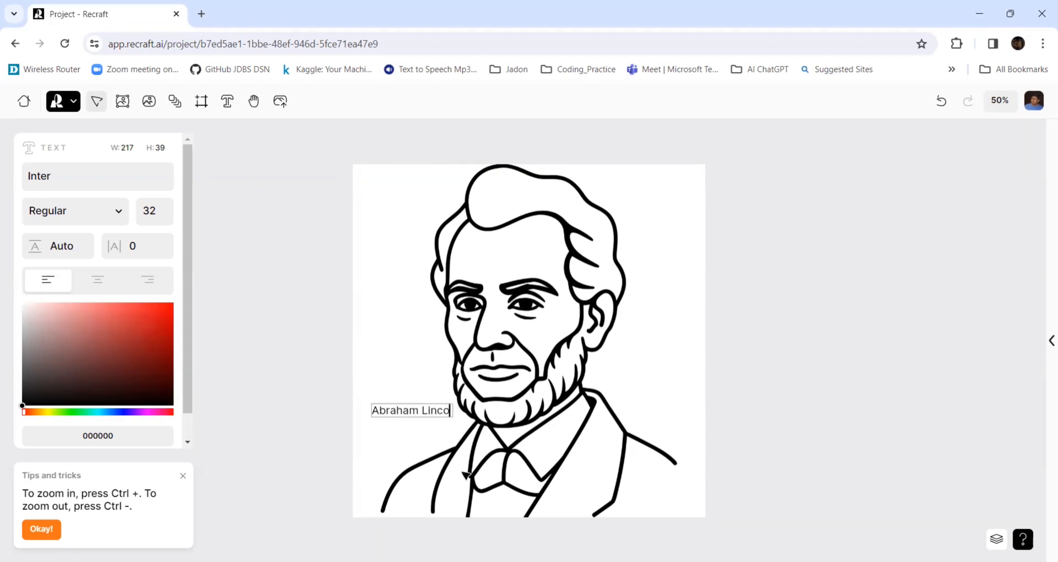
text(ln)
Step: Draw a narrow vertical frame about 10 wide and 303 high beside the portrait's hair
click(123, 102)
click(149, 103)
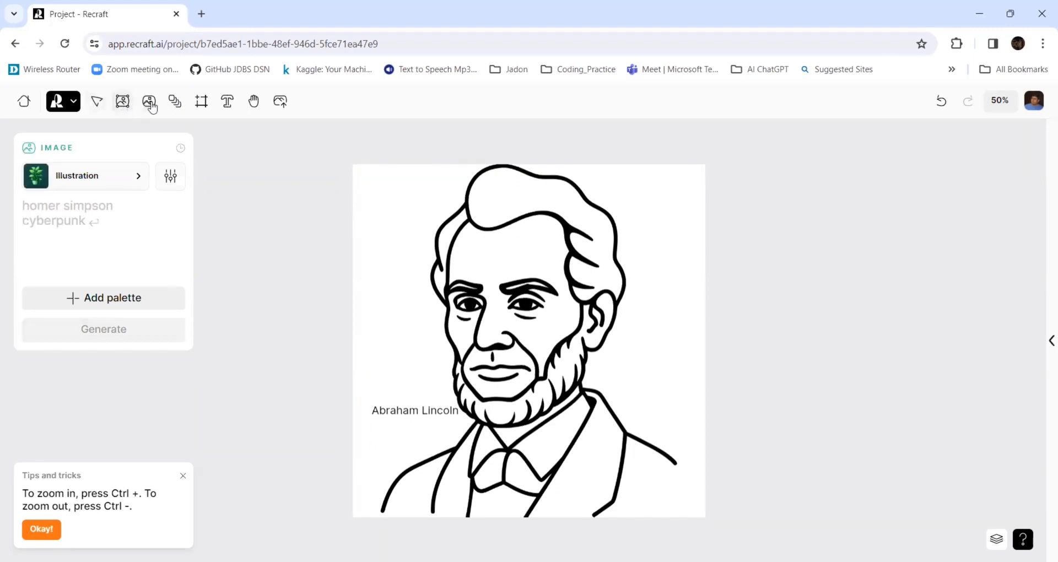
click(201, 102)
drag(392, 187, 393, 292)
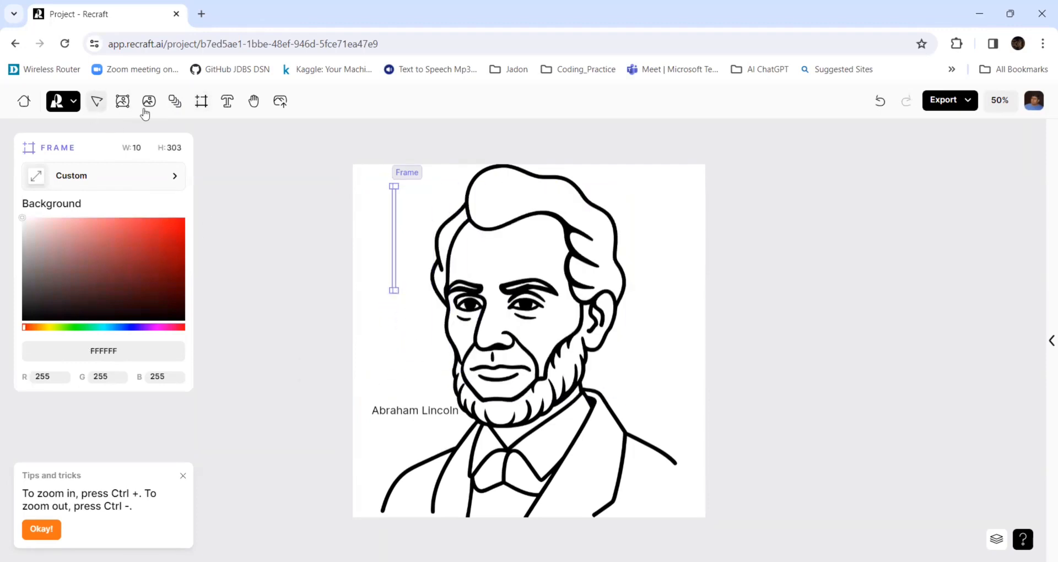
Step: Look over the vector art styles and place an image set over the portrait
click(126, 106)
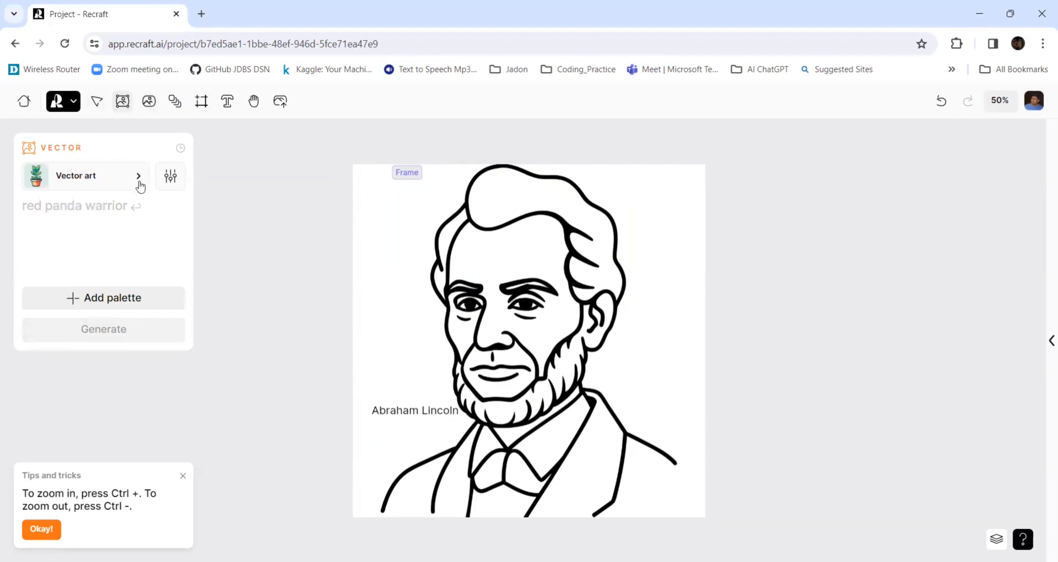
click(140, 180)
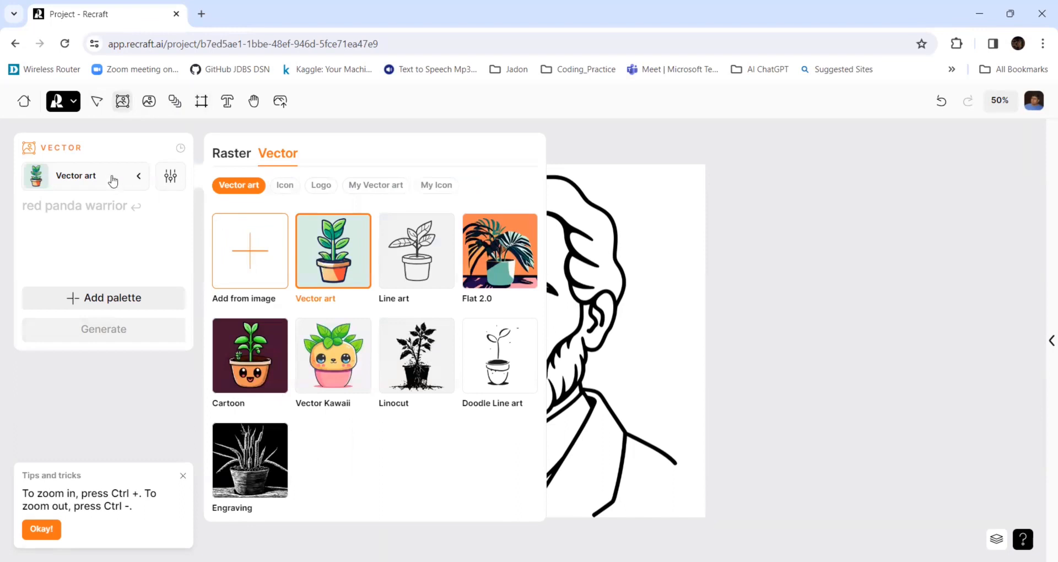
click(149, 102)
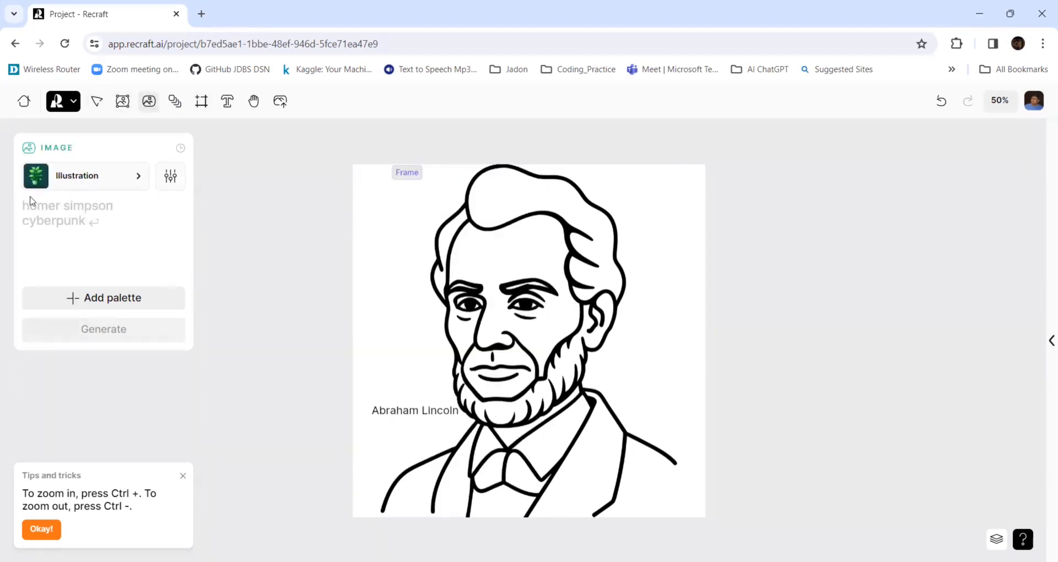
click(174, 103)
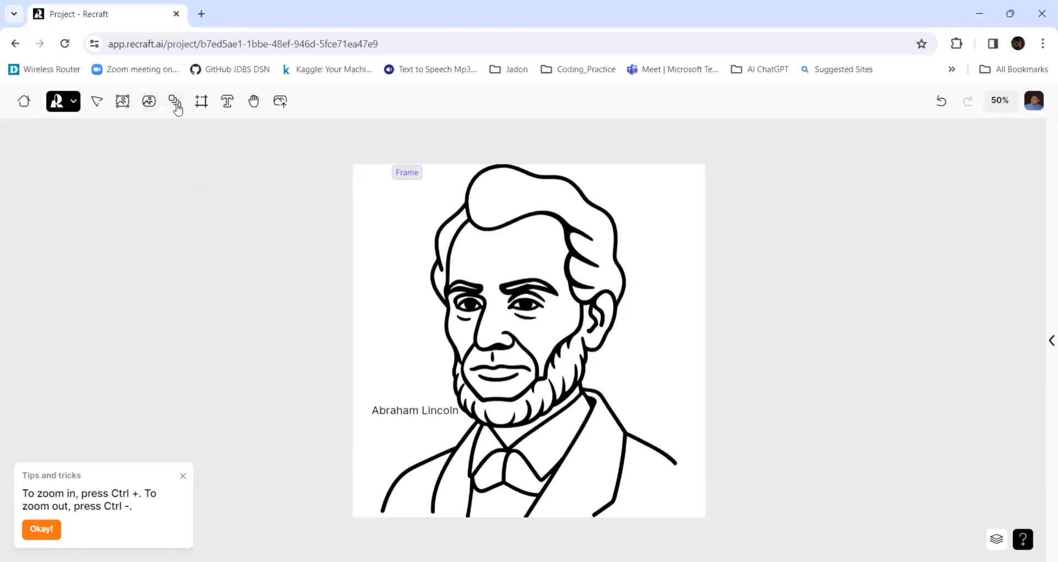
click(69, 100)
click(269, 223)
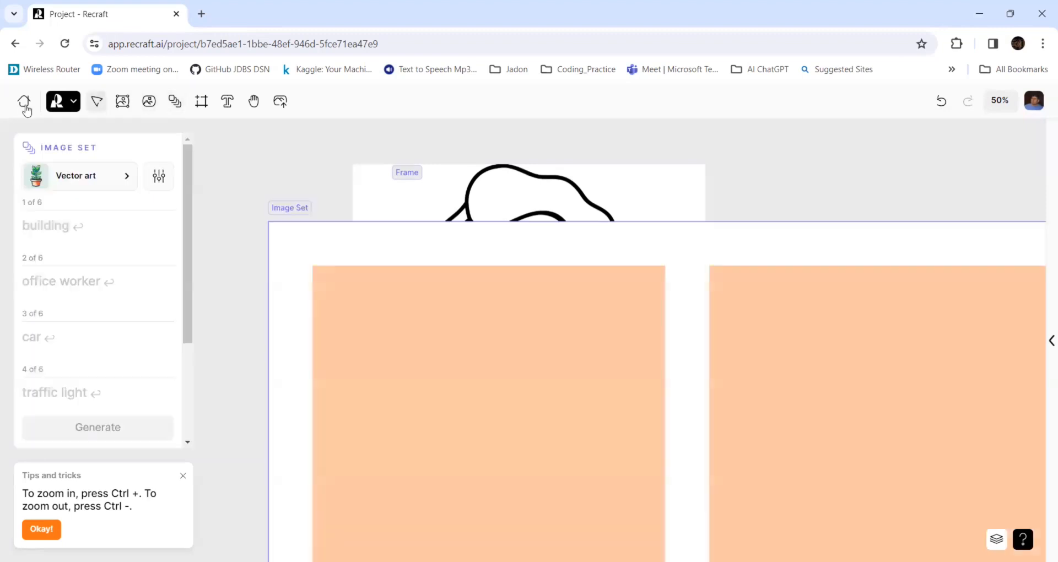
Step: Create a new project with a raster image and look over the raster illustration styles
click(24, 100)
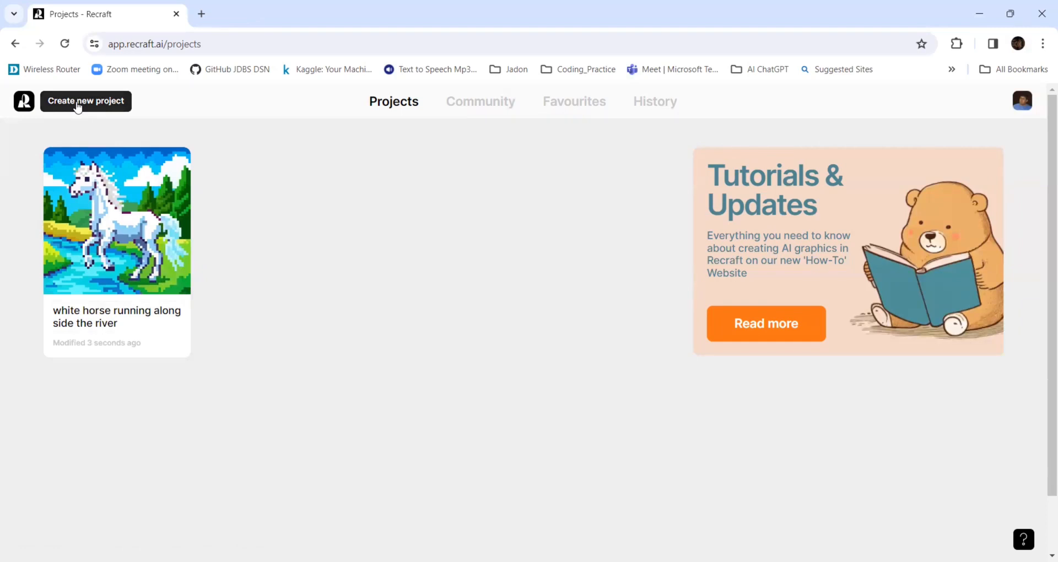
click(79, 106)
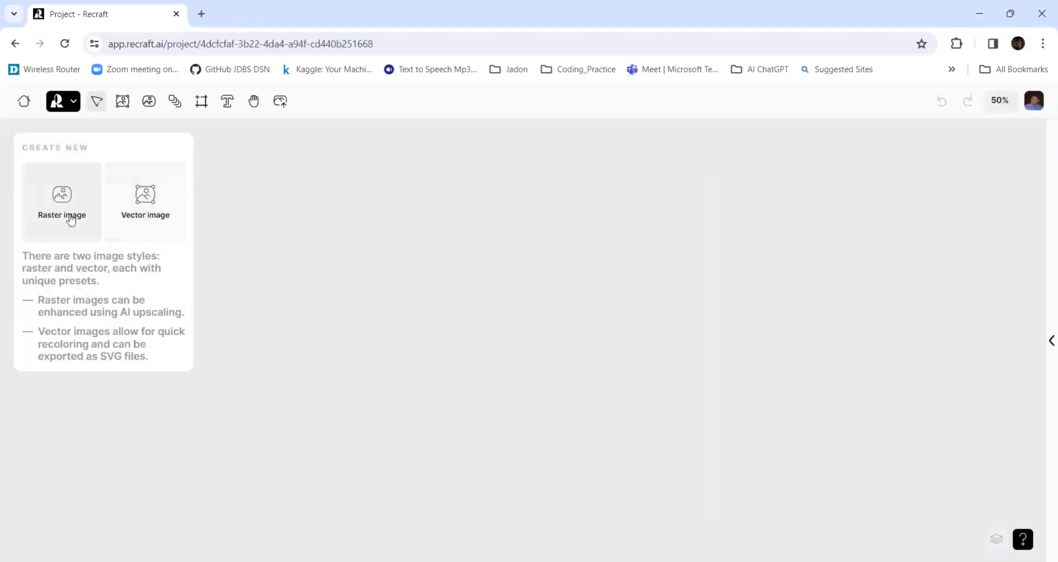
click(71, 220)
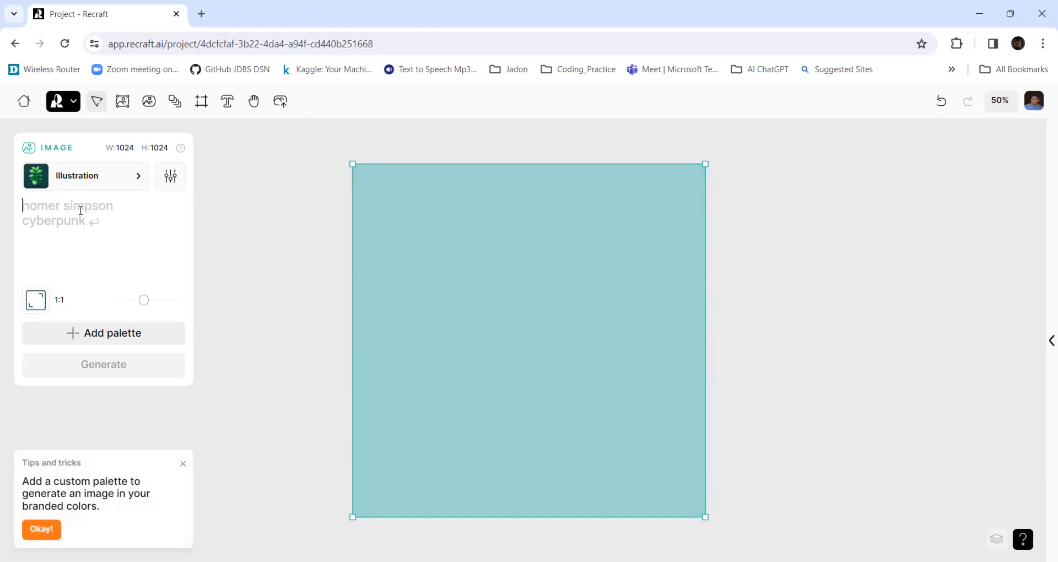
click(139, 177)
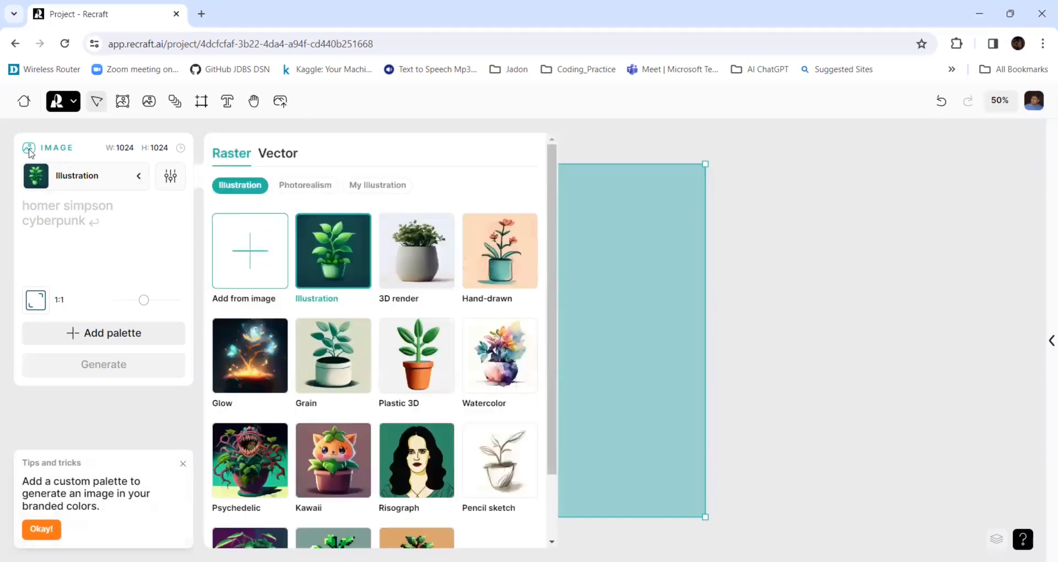
click(58, 101)
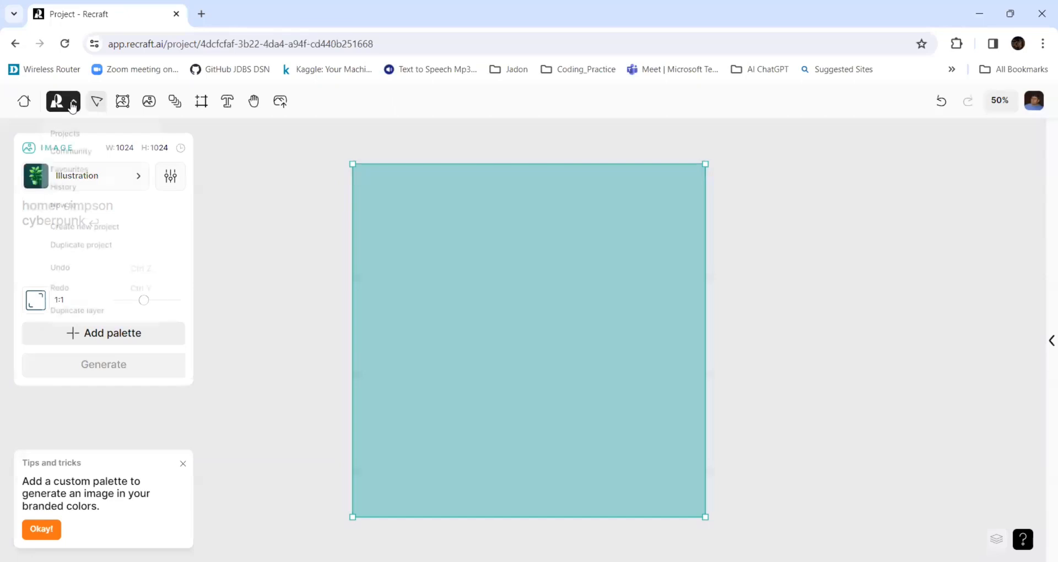
Step: Return to the projects overview and create another new project with a vector image
click(25, 102)
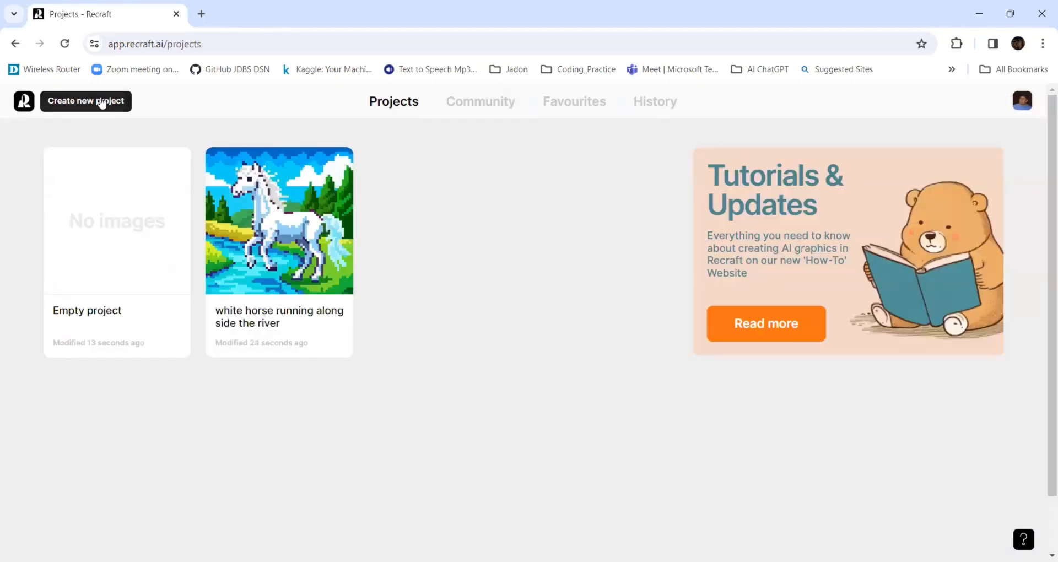
click(102, 103)
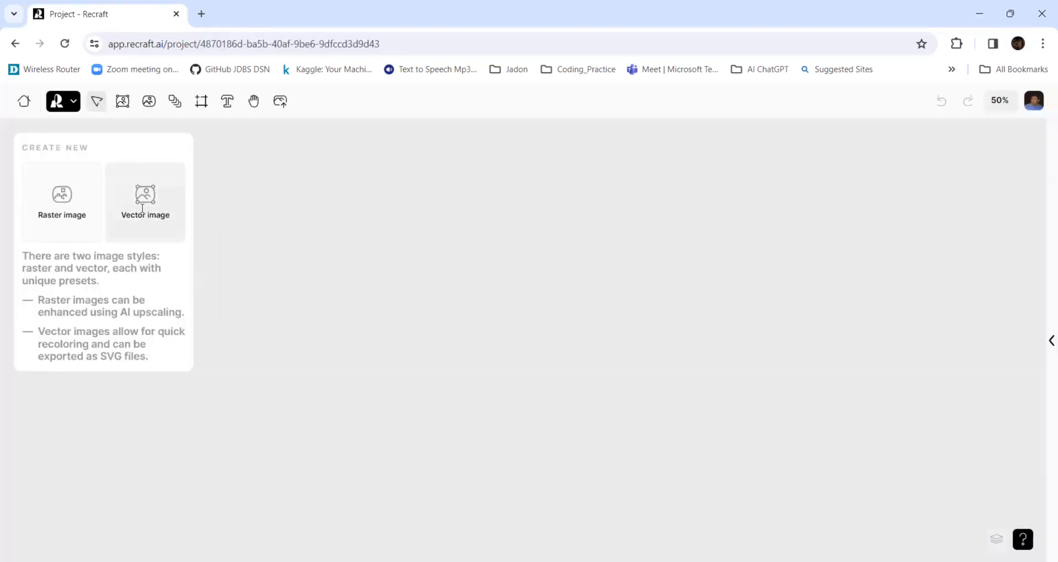
click(182, 224)
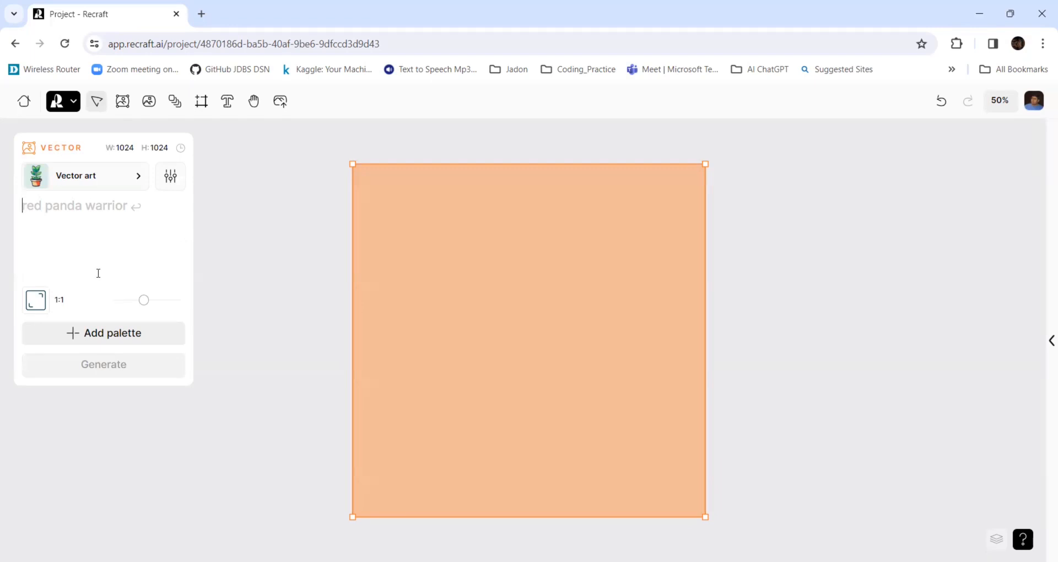
Step: Generate "Red horse running along the river" in the Vector art style, compare both variants and keep the first one
text(Red hor)
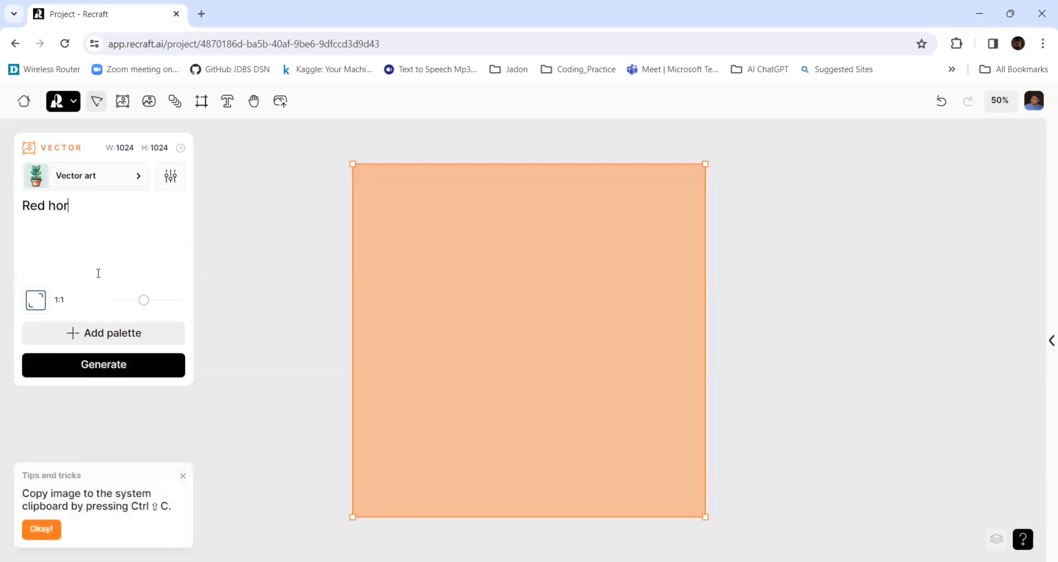
text(se running)
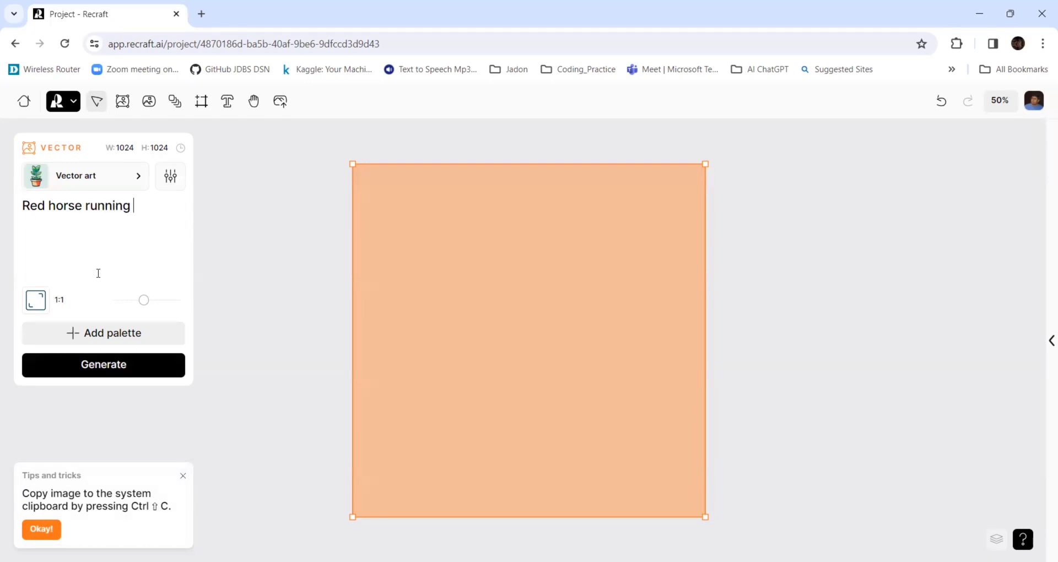
text( along the river)
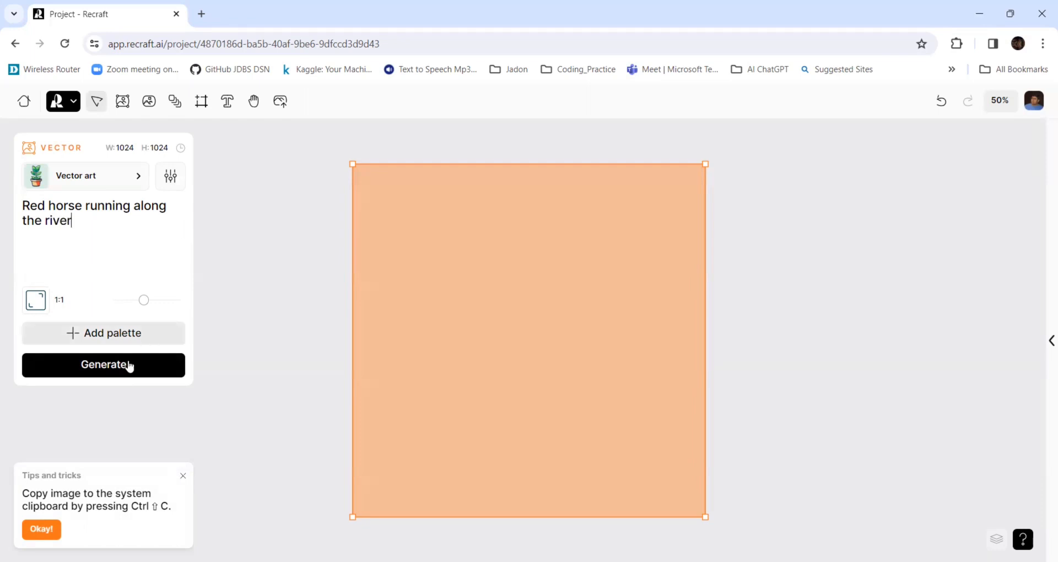
click(139, 182)
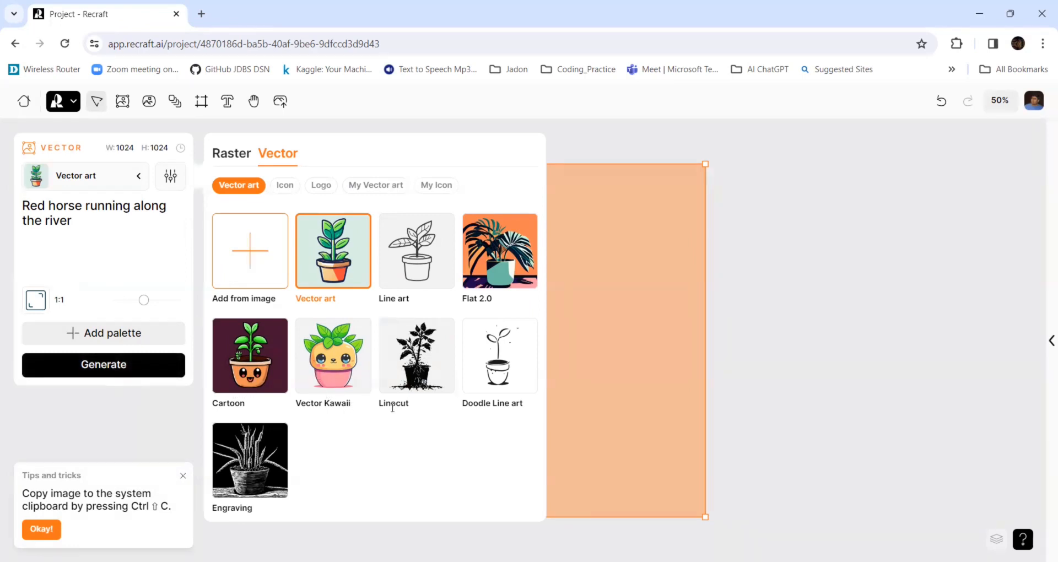
click(118, 365)
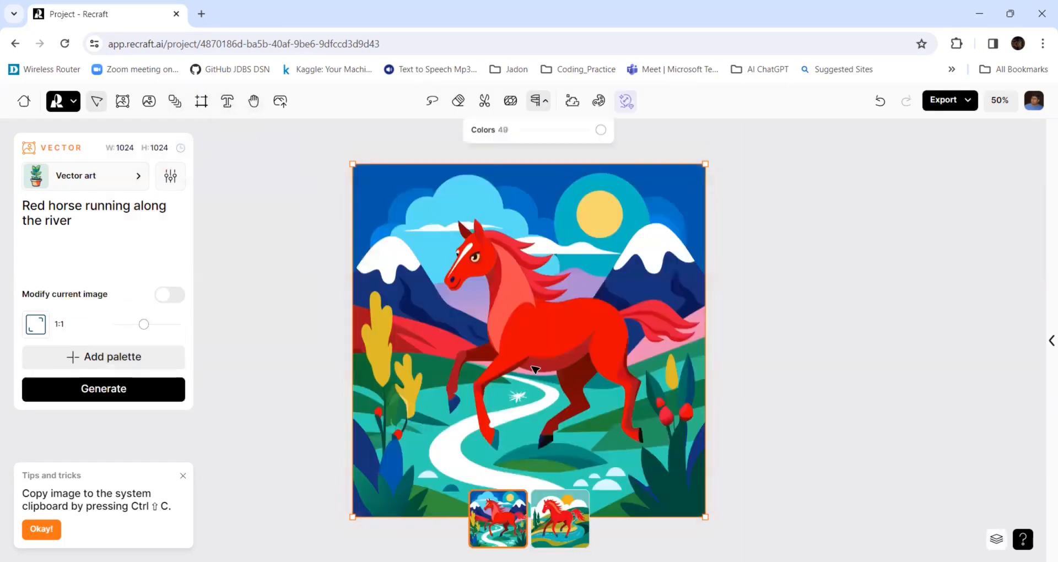
click(566, 536)
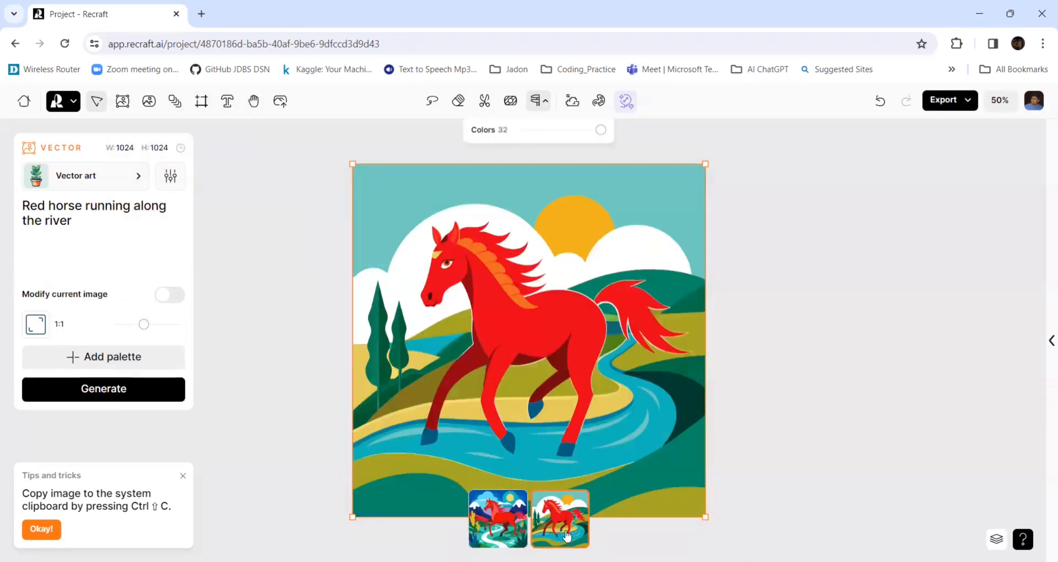
click(510, 533)
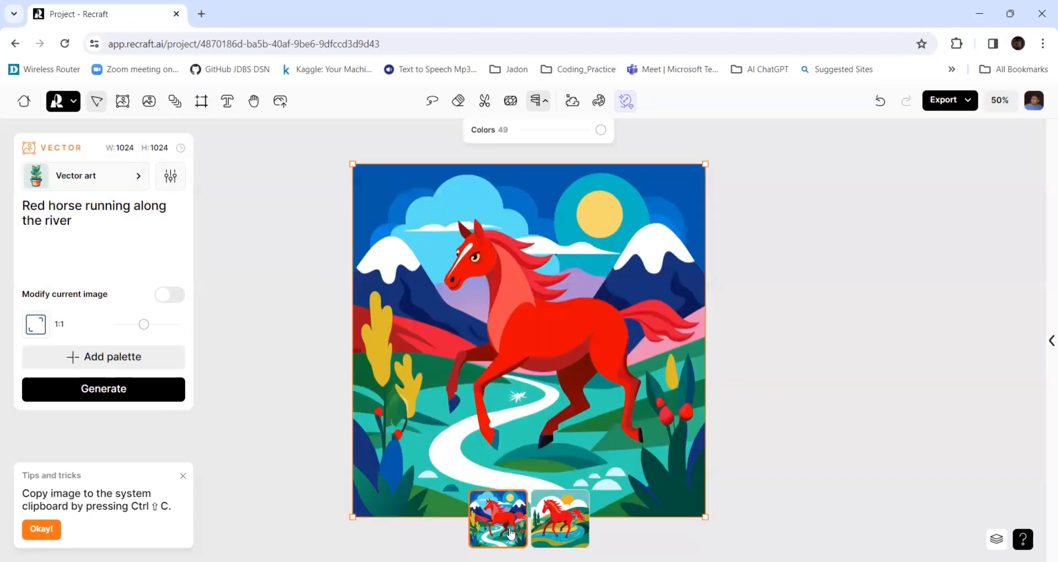
Step: Switch to the Linocut style, replace the prompt with "Abraham Lincoln", generate the image and select the second variant
click(138, 177)
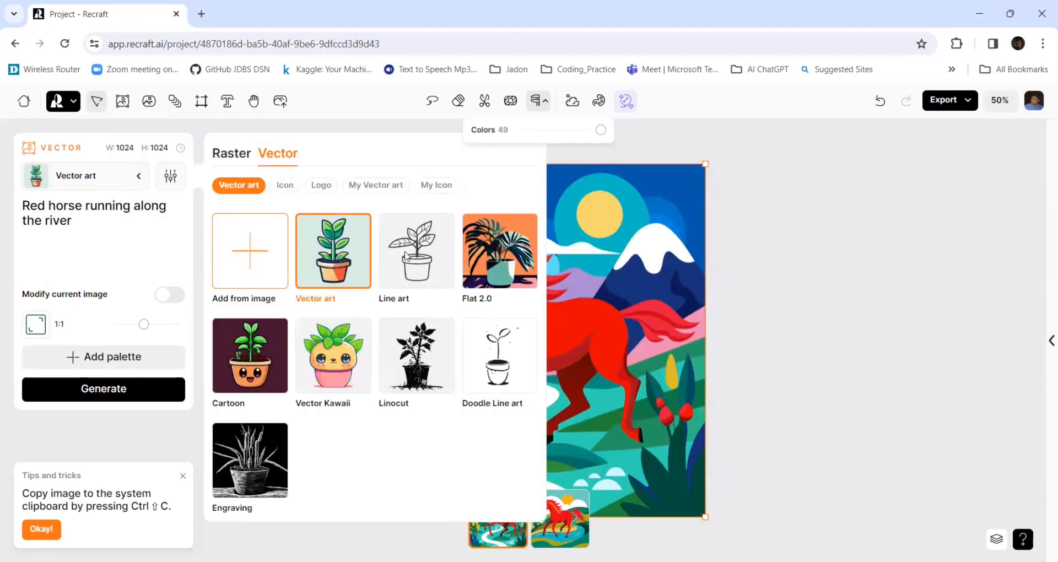
click(409, 369)
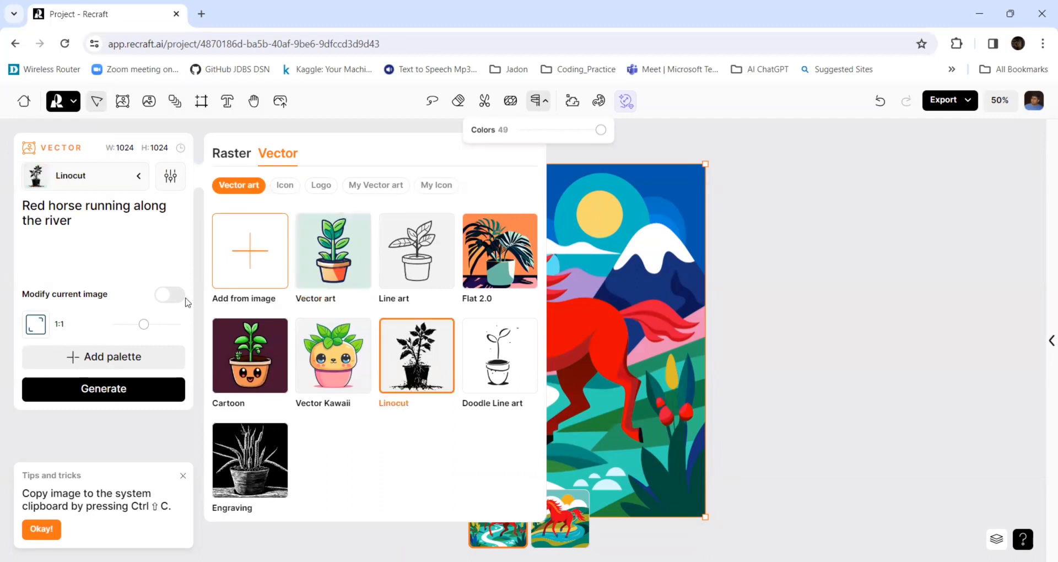
click(85, 223)
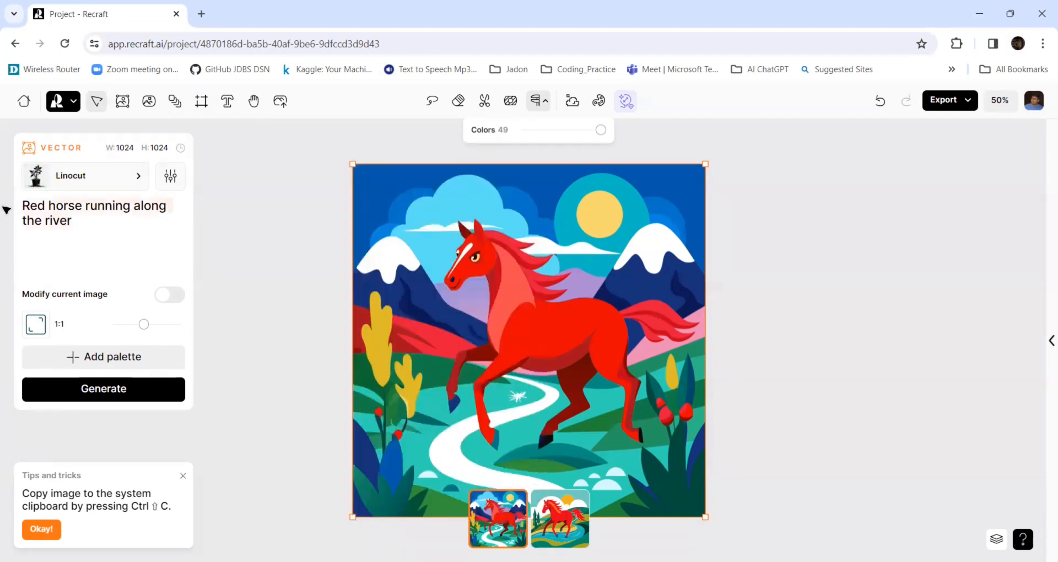
text(Abraha)
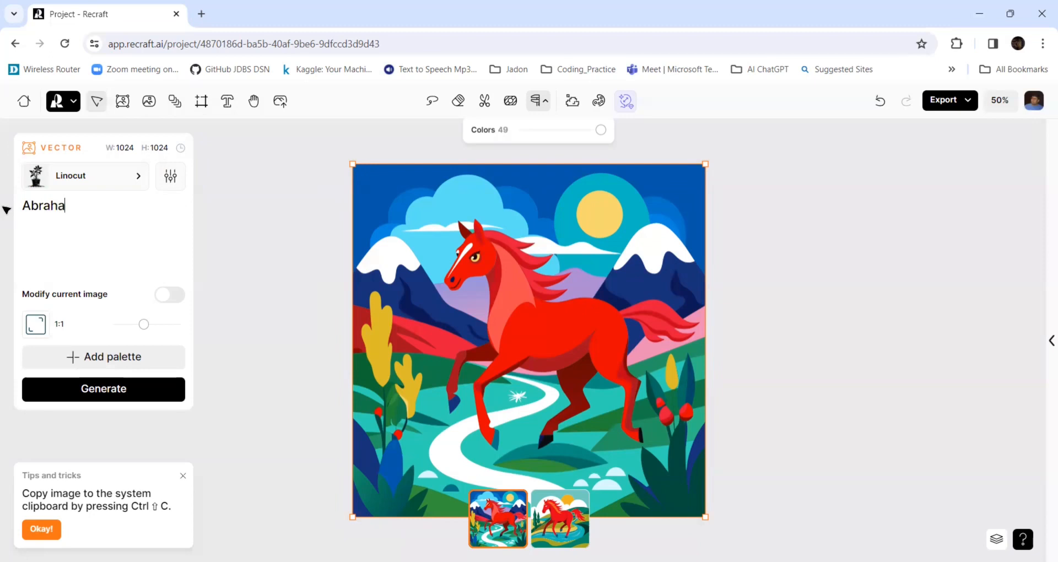
text(m Lincoln)
click(92, 389)
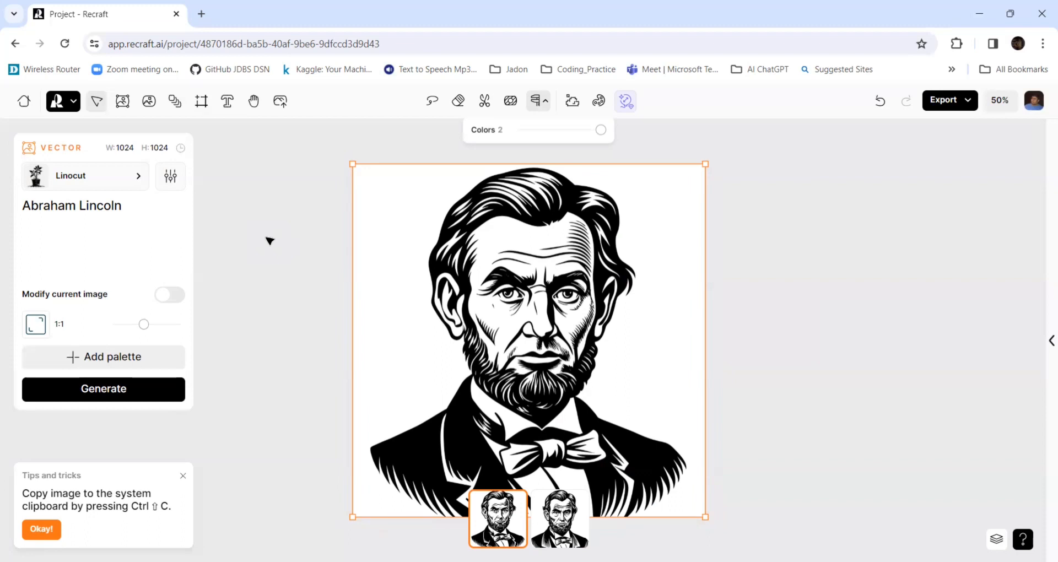
click(554, 523)
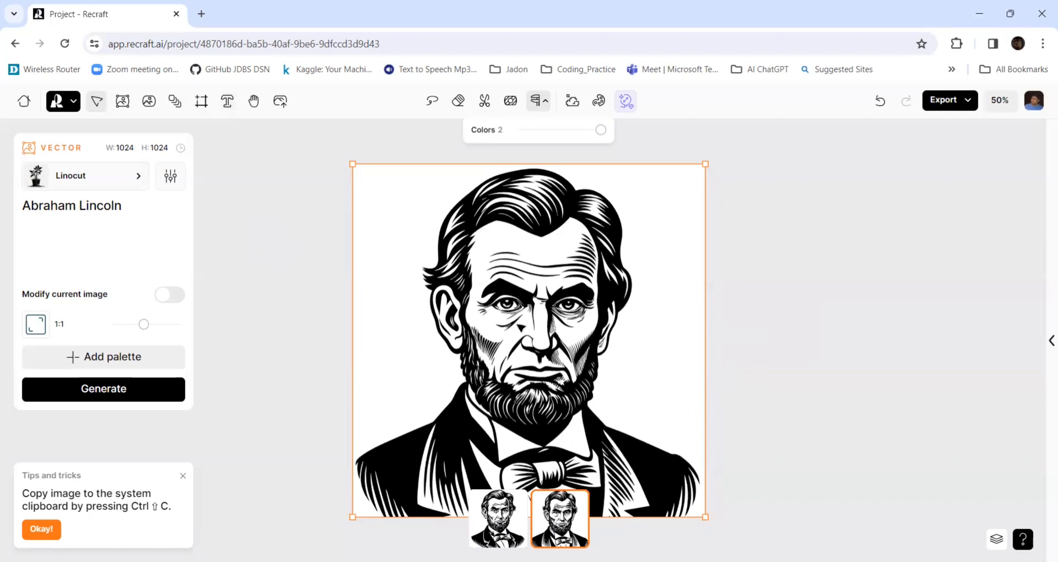
Step: Regenerate the Abraham Lincoln portrait in the Flat 2.0 style
click(125, 180)
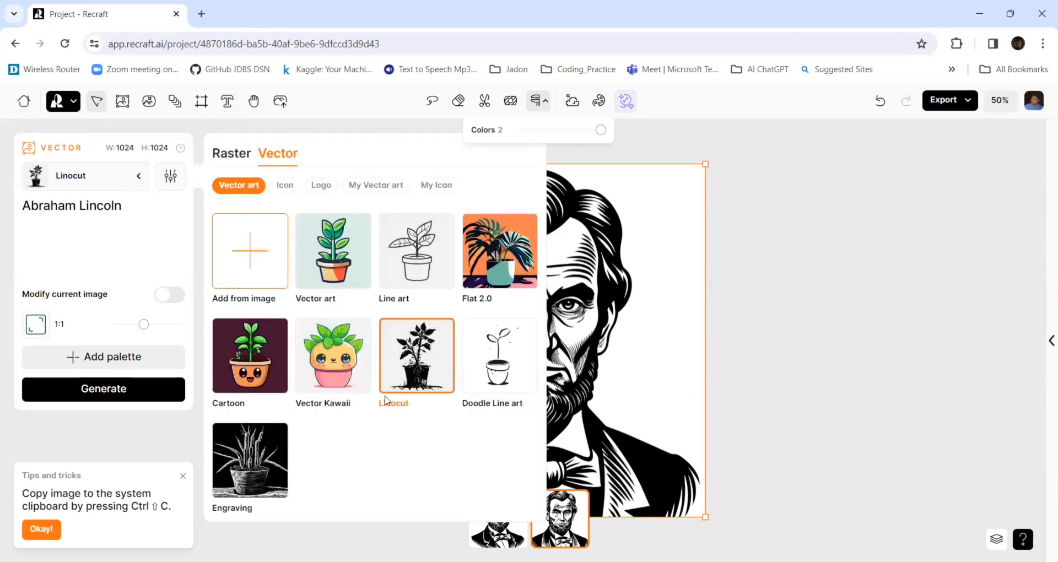
click(514, 256)
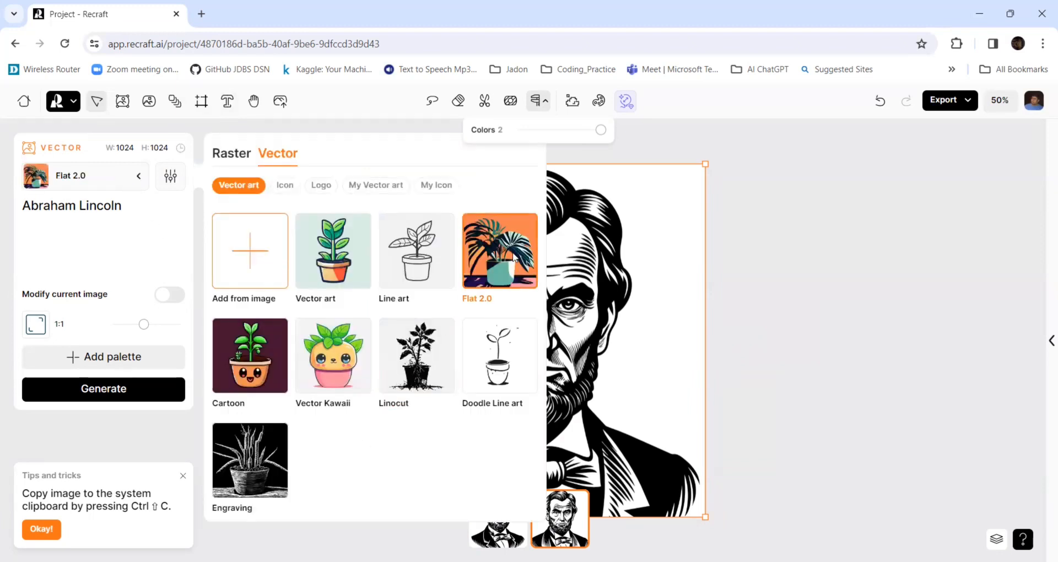
click(159, 385)
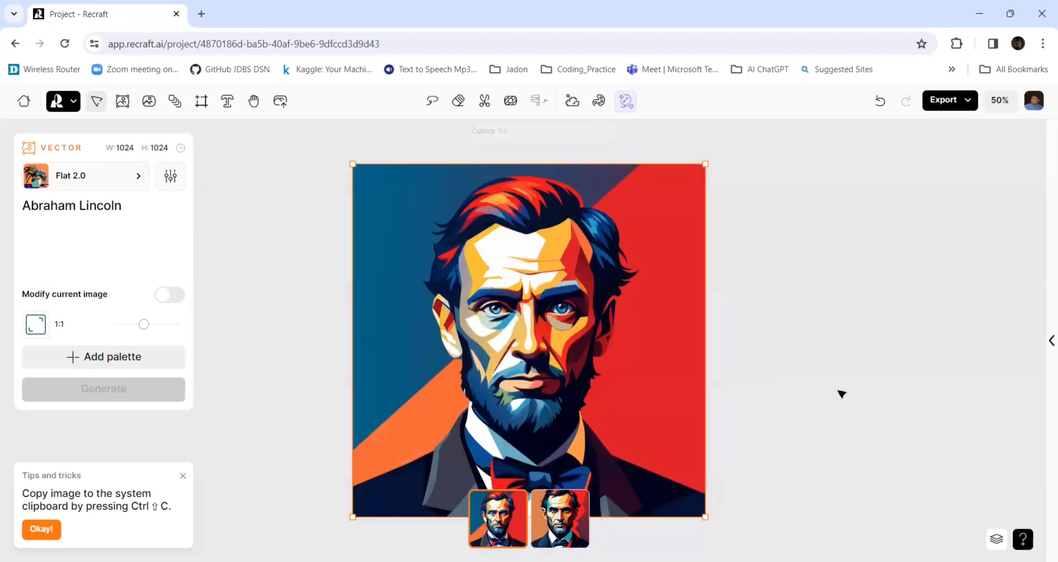
Step: Compare both Flat 2.0 variants of the Abraham Lincoln portrait and keep the first one
click(575, 522)
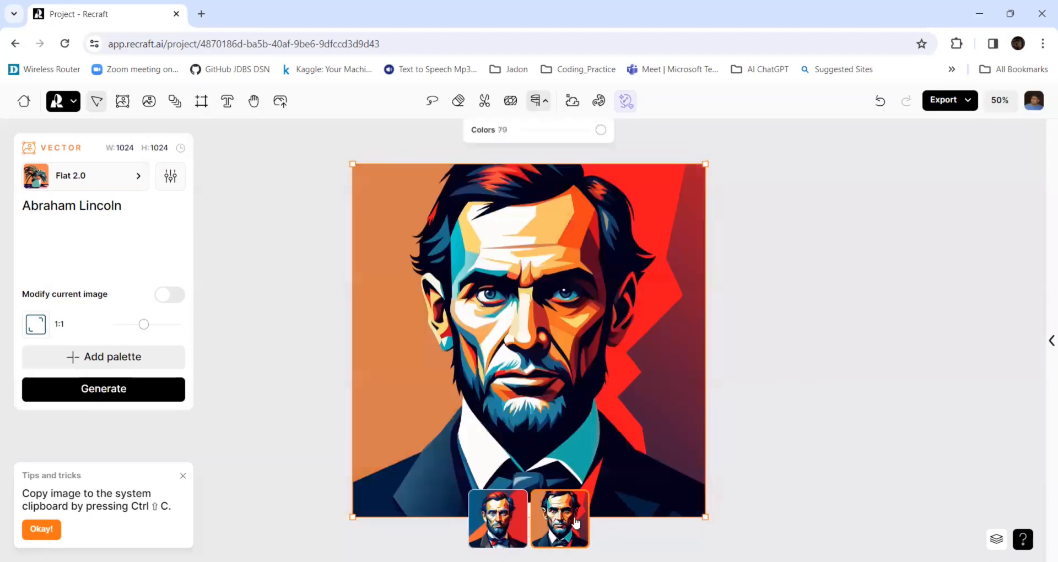
click(516, 527)
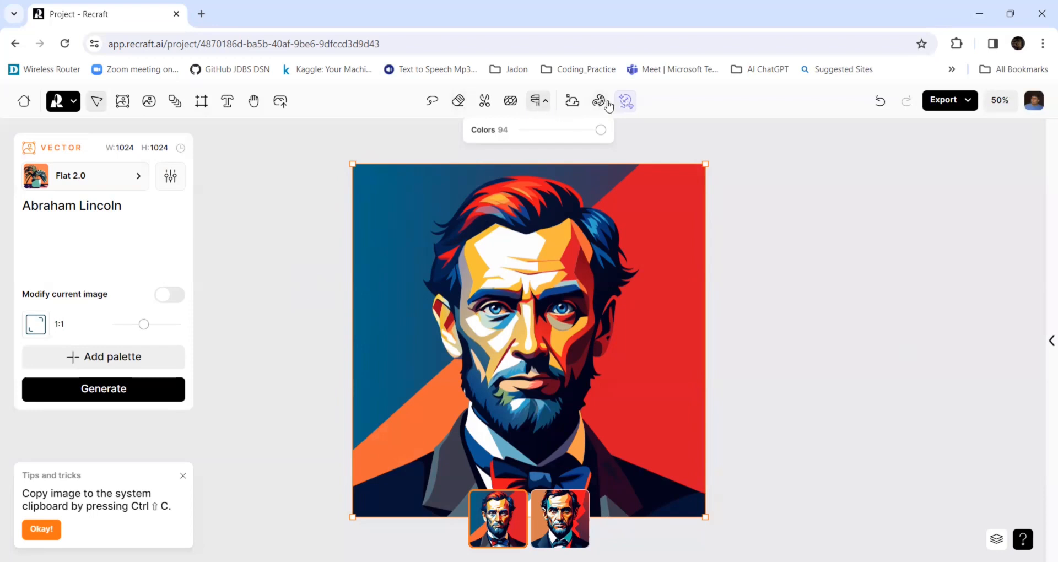
Step: Look through the vector style categories Logo, Icon, My Vector art and My Icon, then close the style picker and deselect the portrait
click(139, 179)
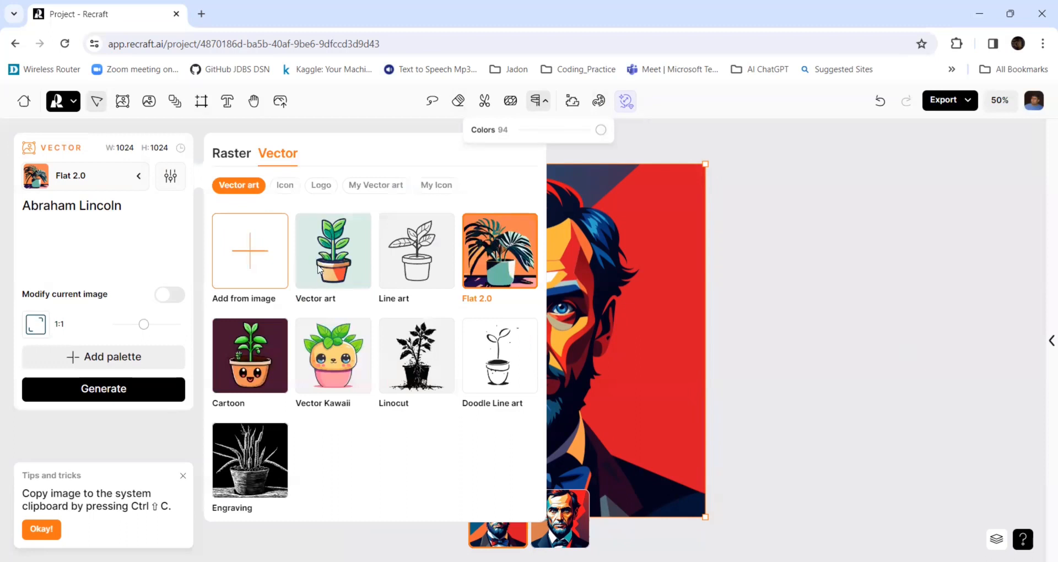
click(322, 185)
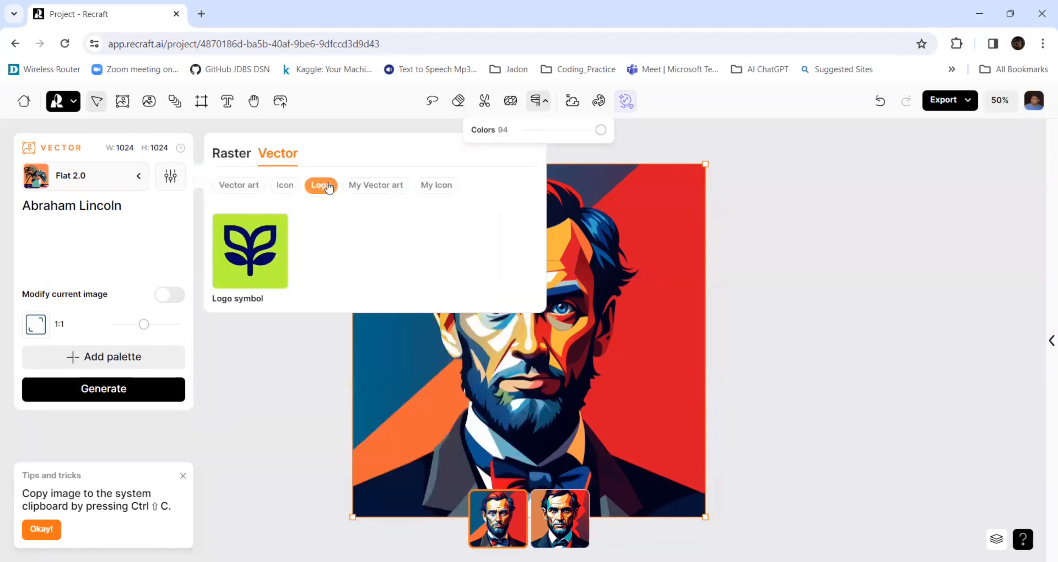
click(287, 188)
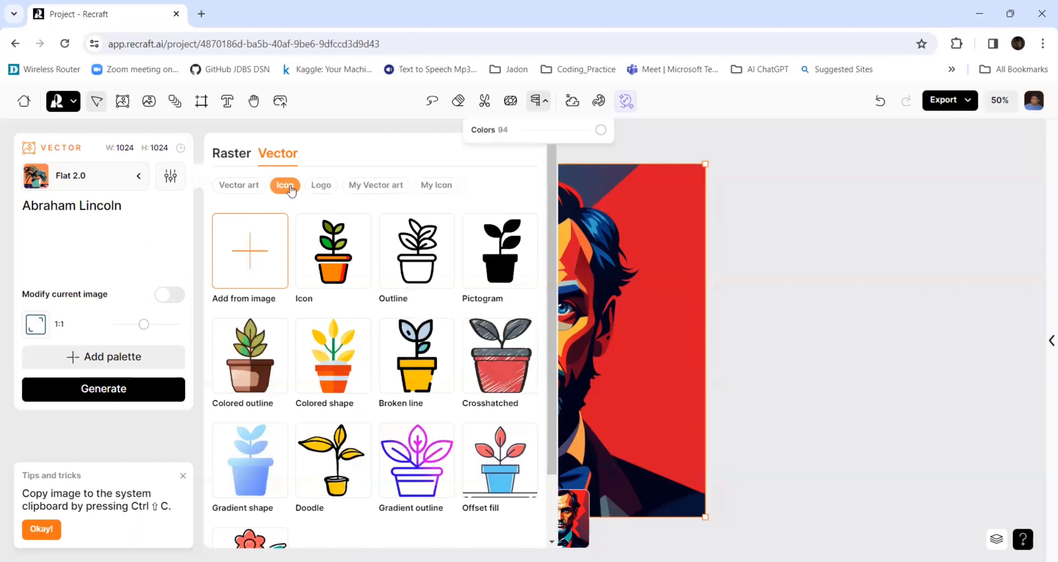
click(389, 187)
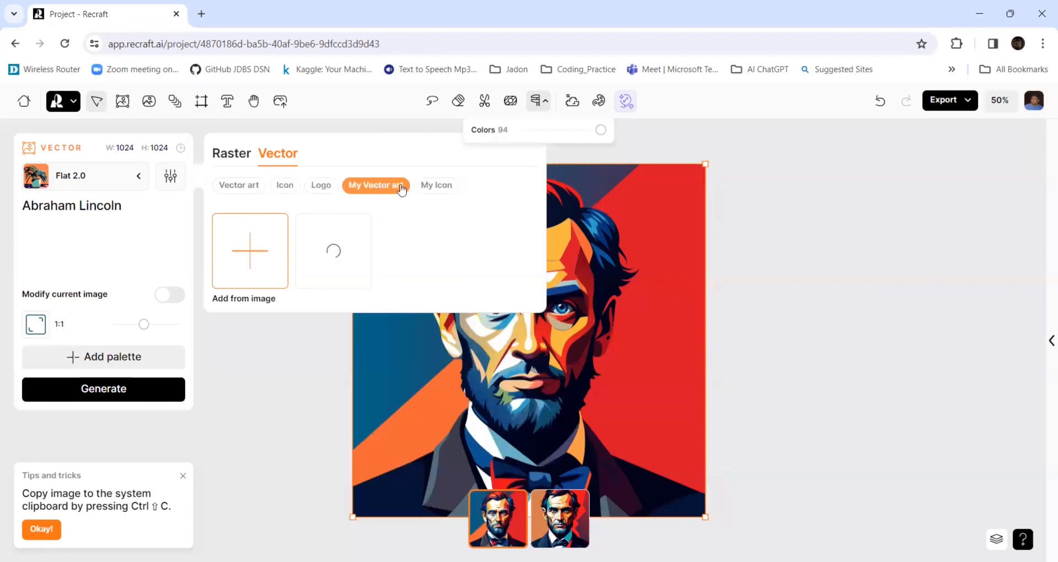
click(446, 188)
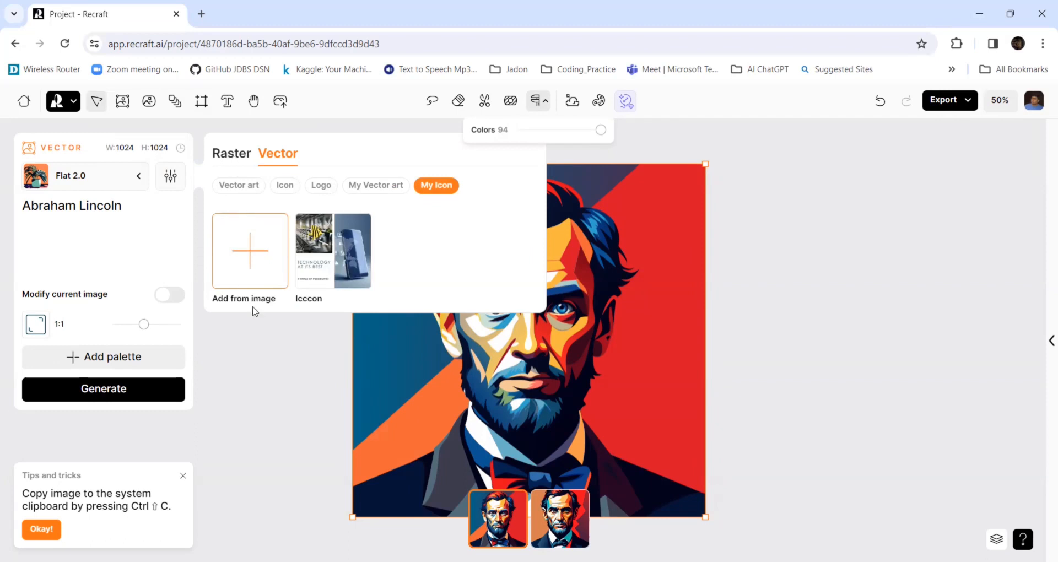
click(302, 387)
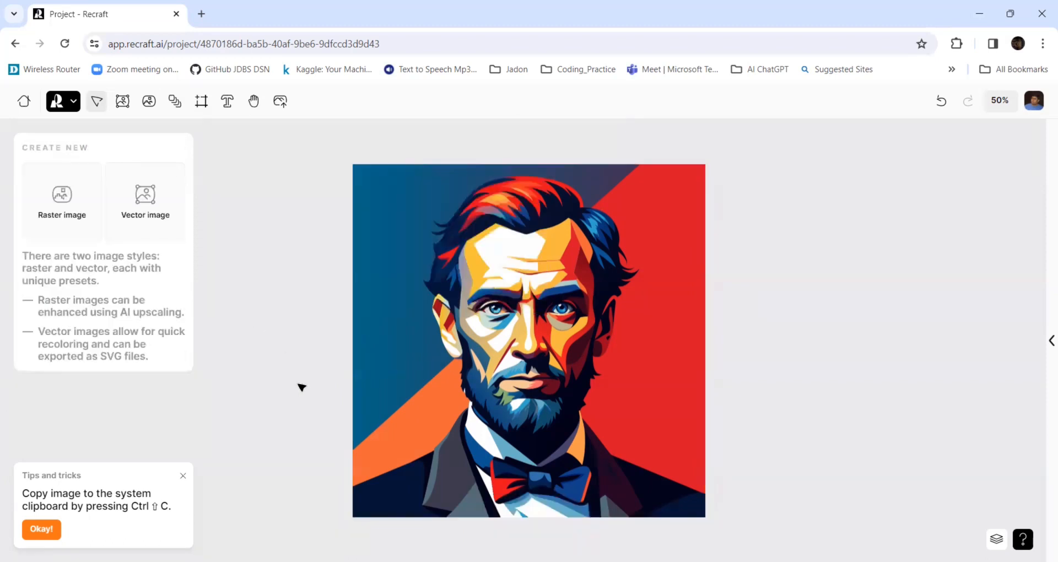